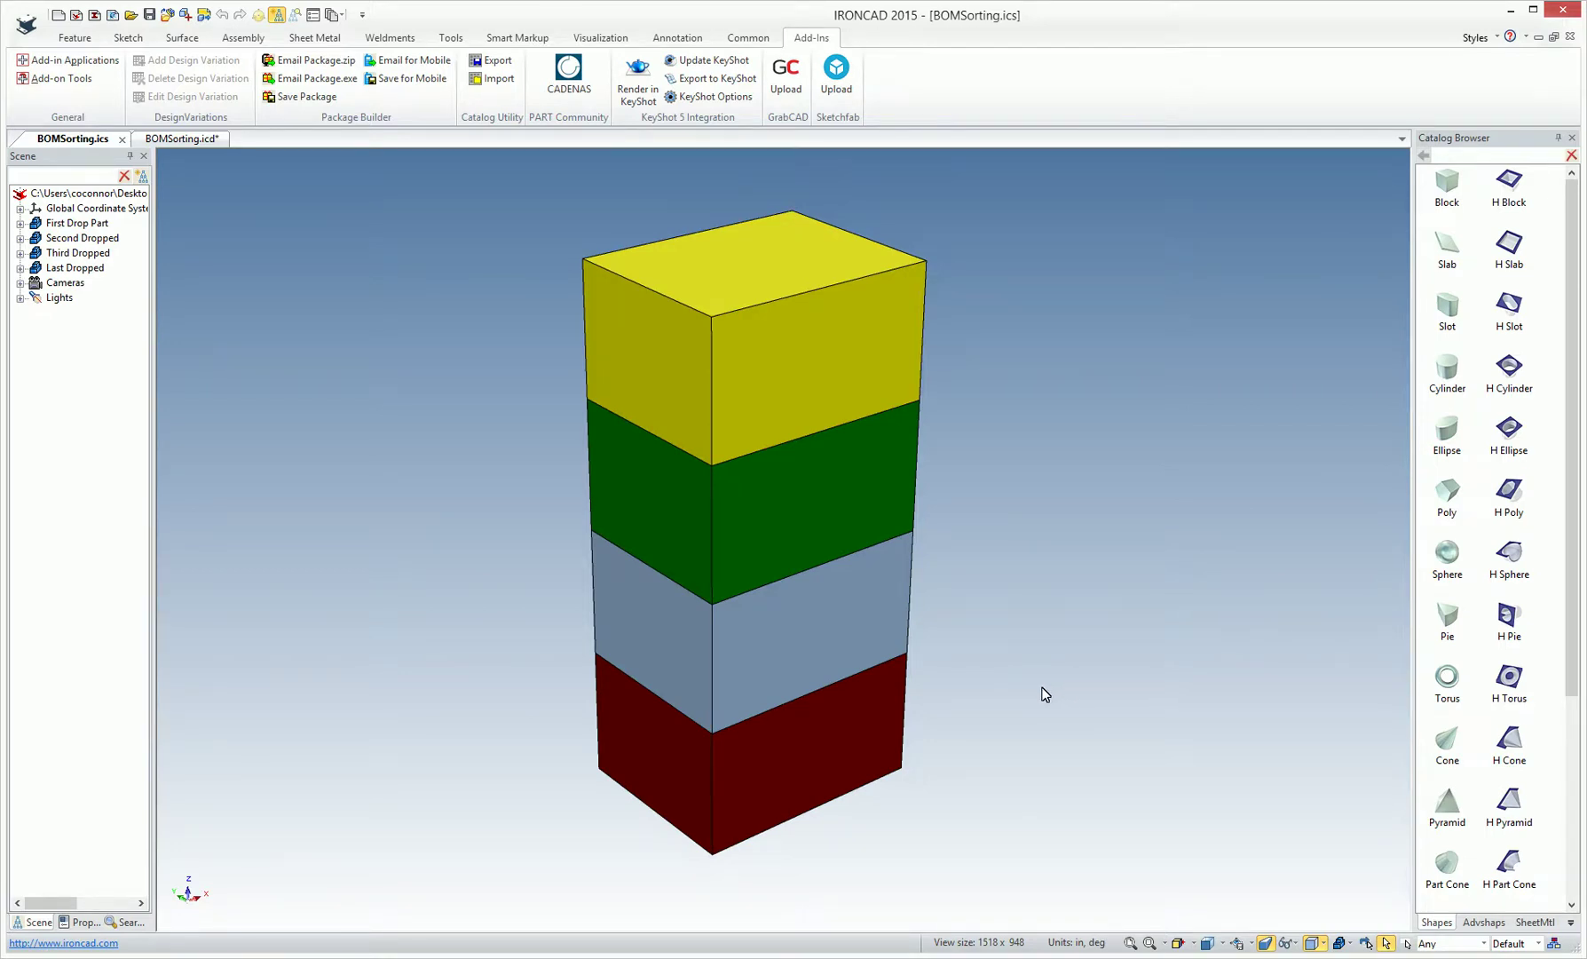
# Step: Select the red, grey, green and yellow blocks, then clear the selection
pyautogui.click(879, 740)
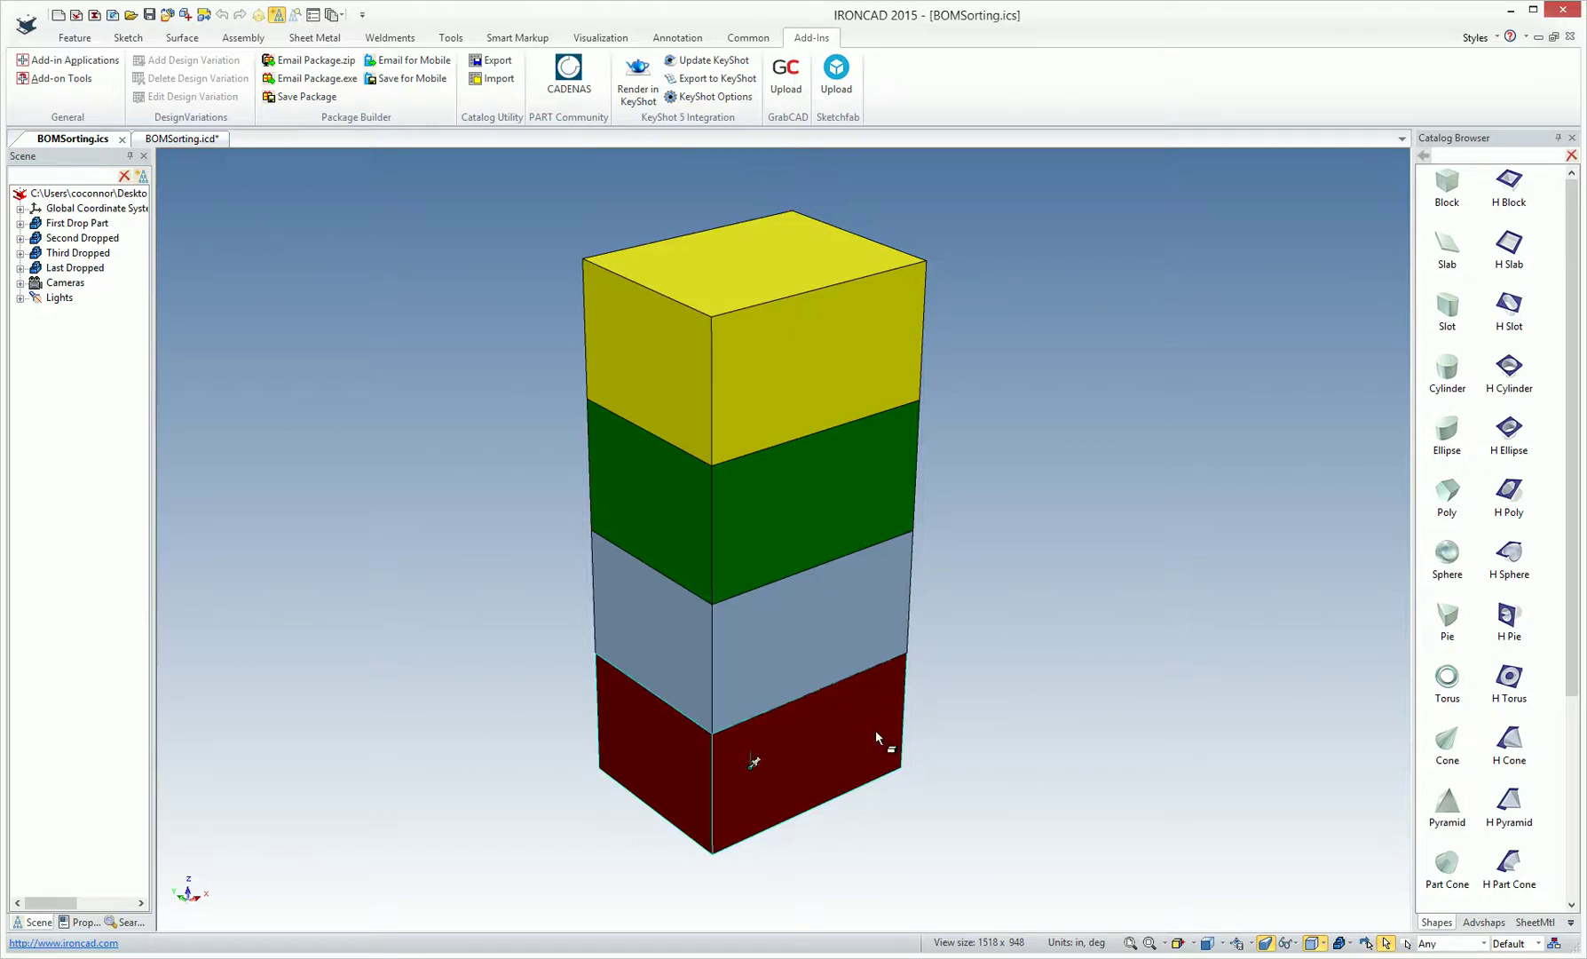
pyautogui.click(877, 608)
pyautogui.click(876, 495)
pyautogui.click(895, 413)
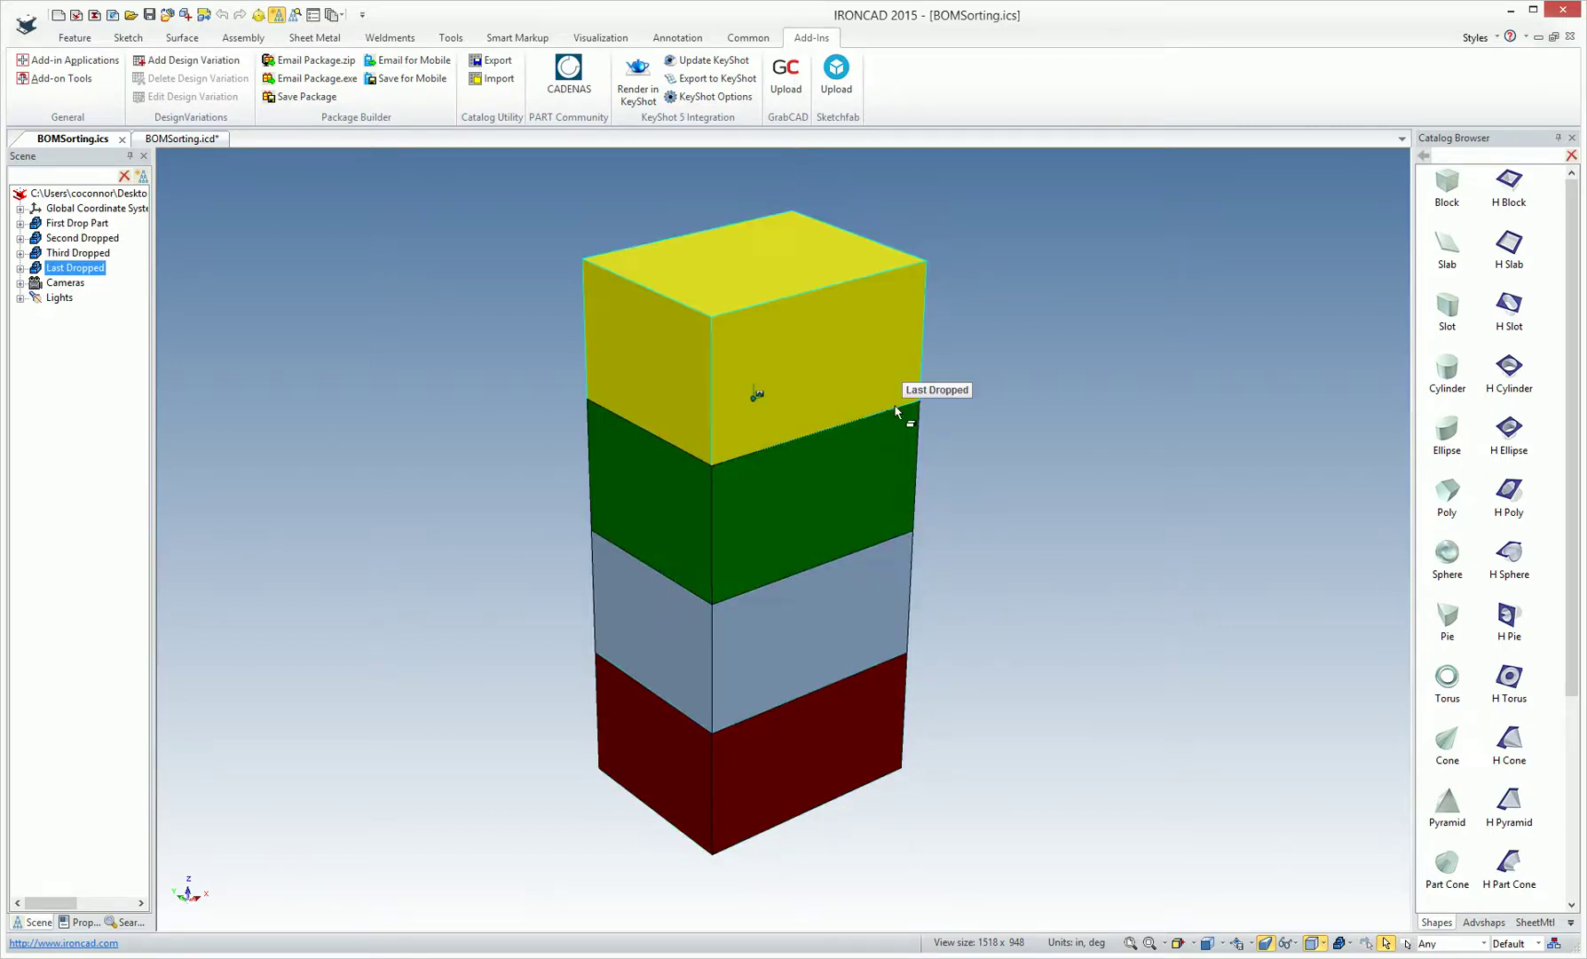
pyautogui.click(50, 270)
pyautogui.click(352, 648)
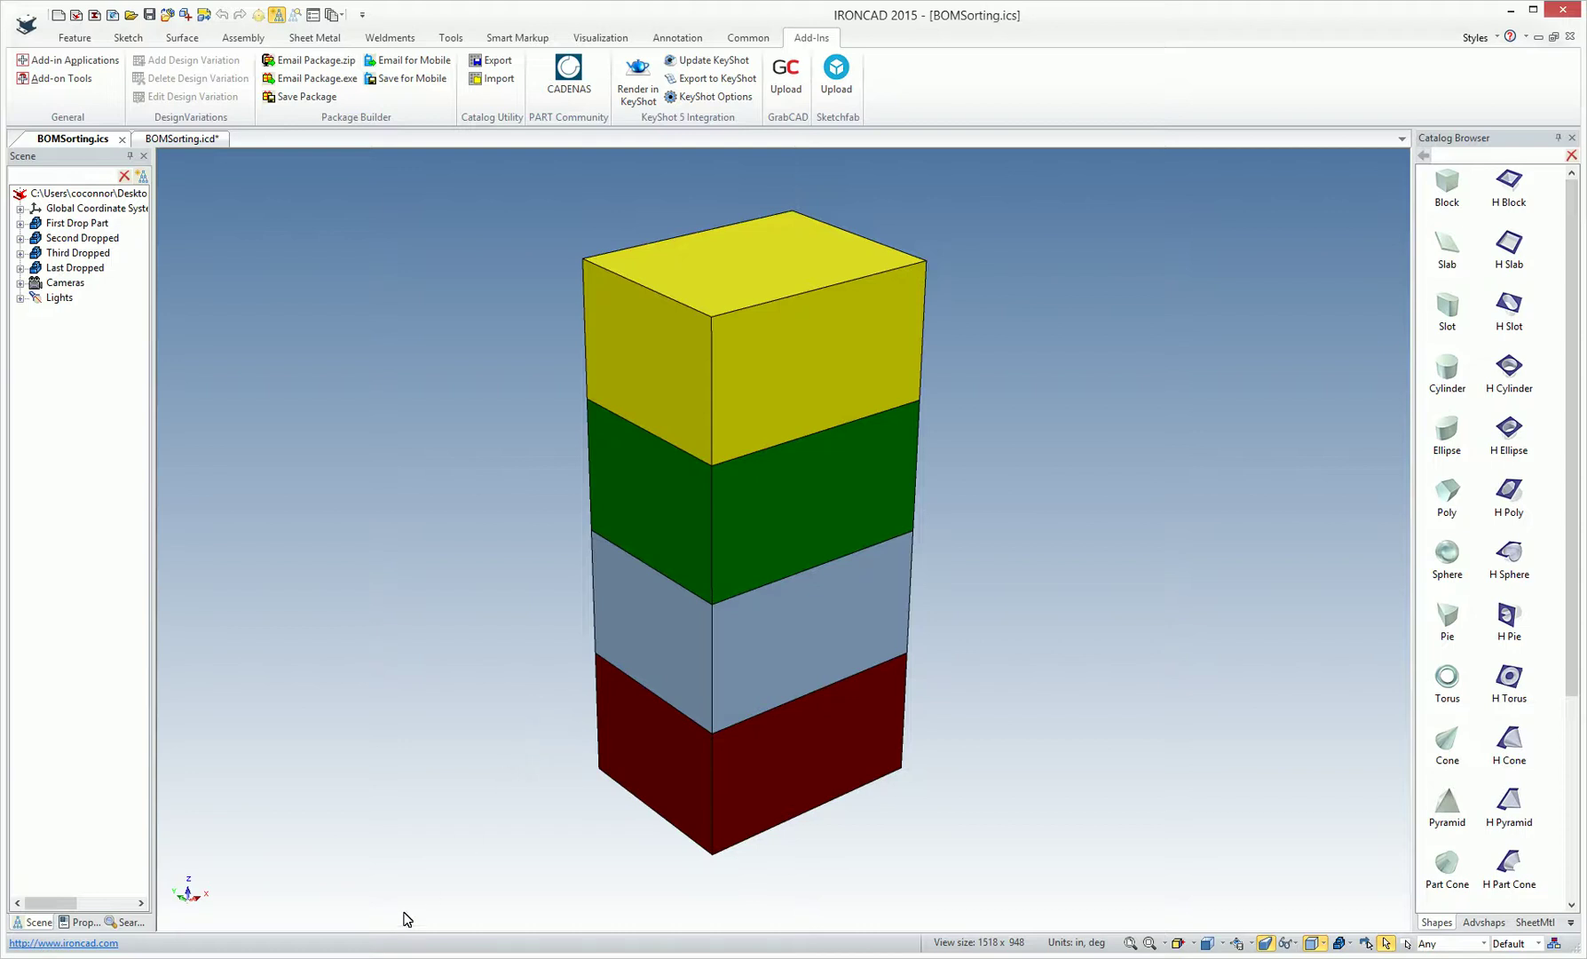
# Step: Inspect the part numbers of the red, grey and yellow blocks in their properties
pyautogui.click(677, 793)
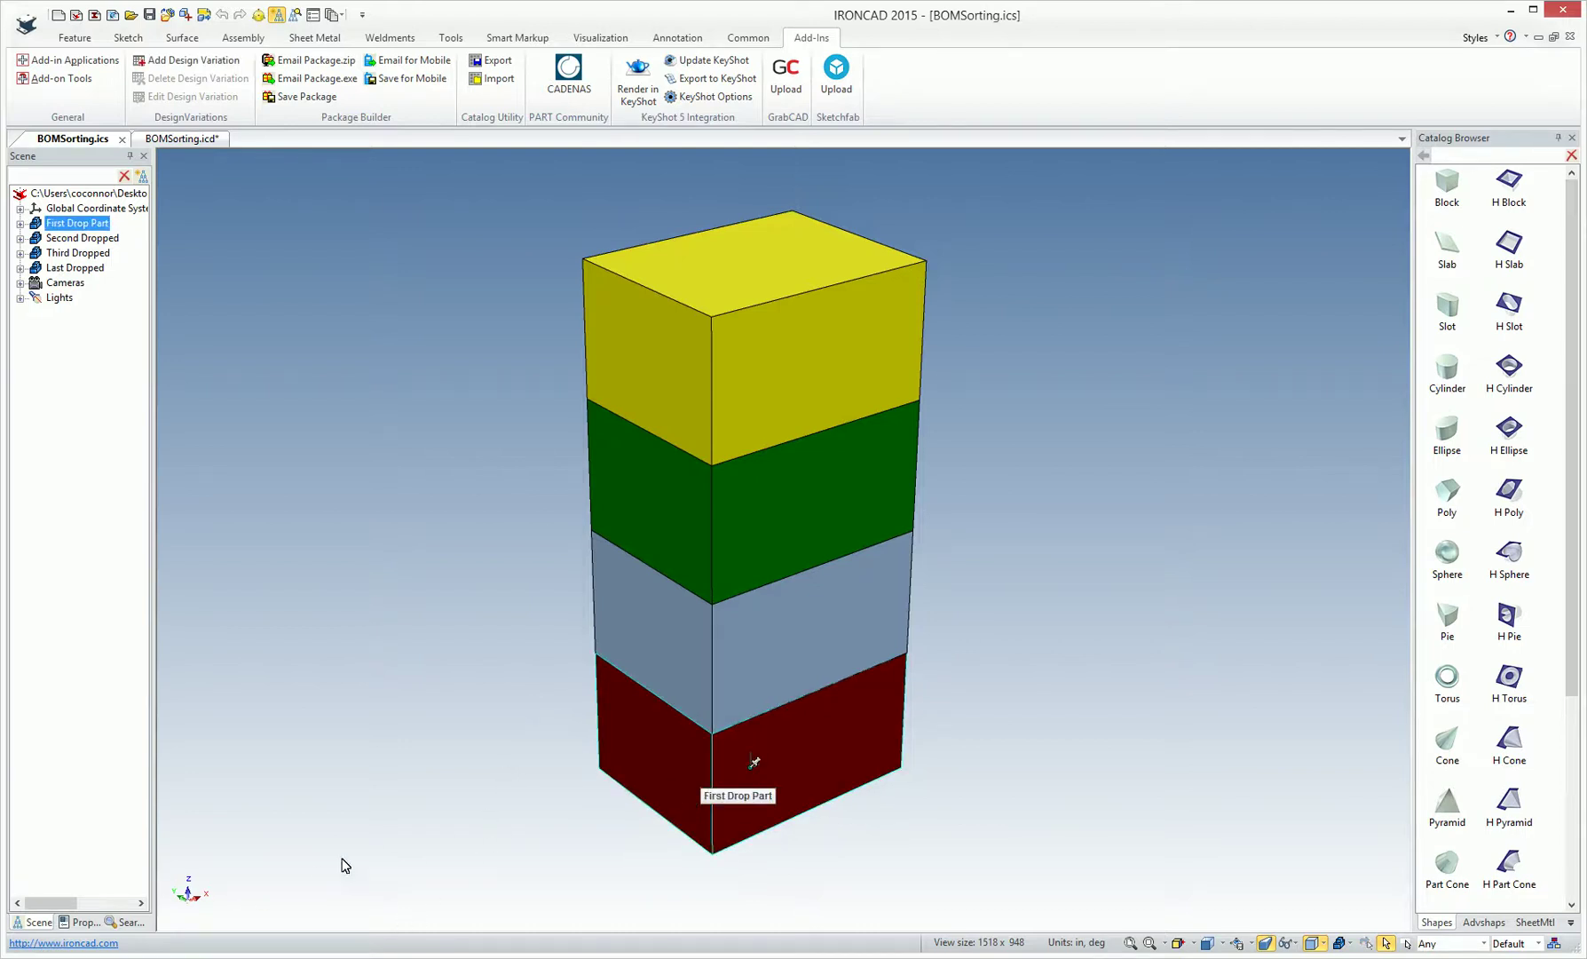
pyautogui.click(83, 921)
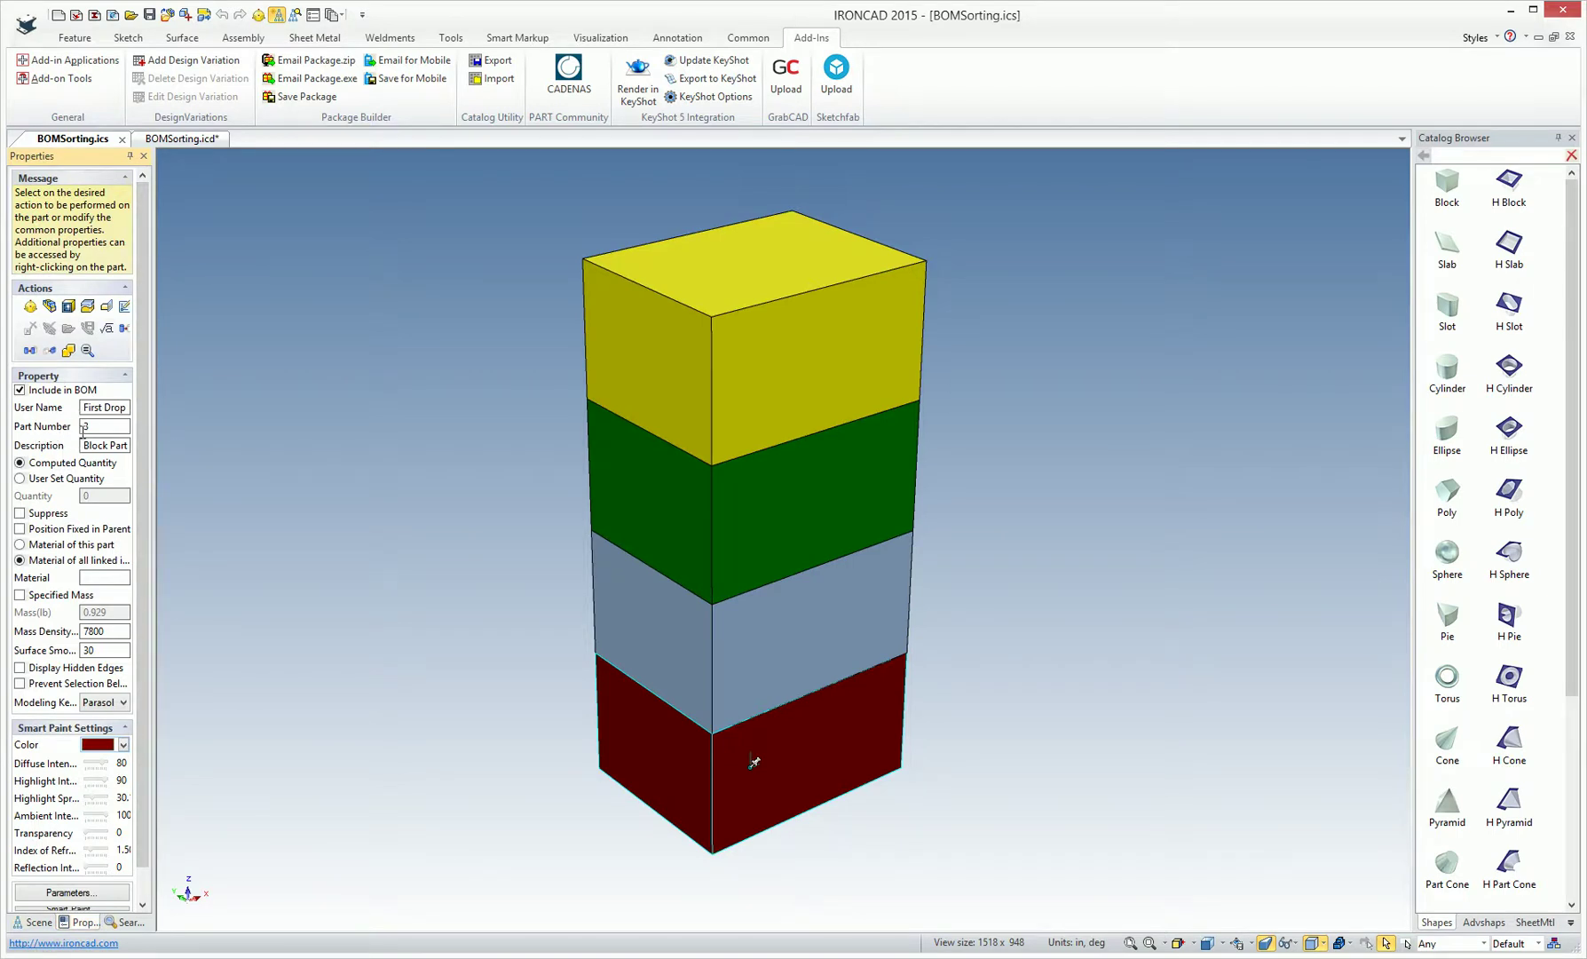
pyautogui.click(674, 667)
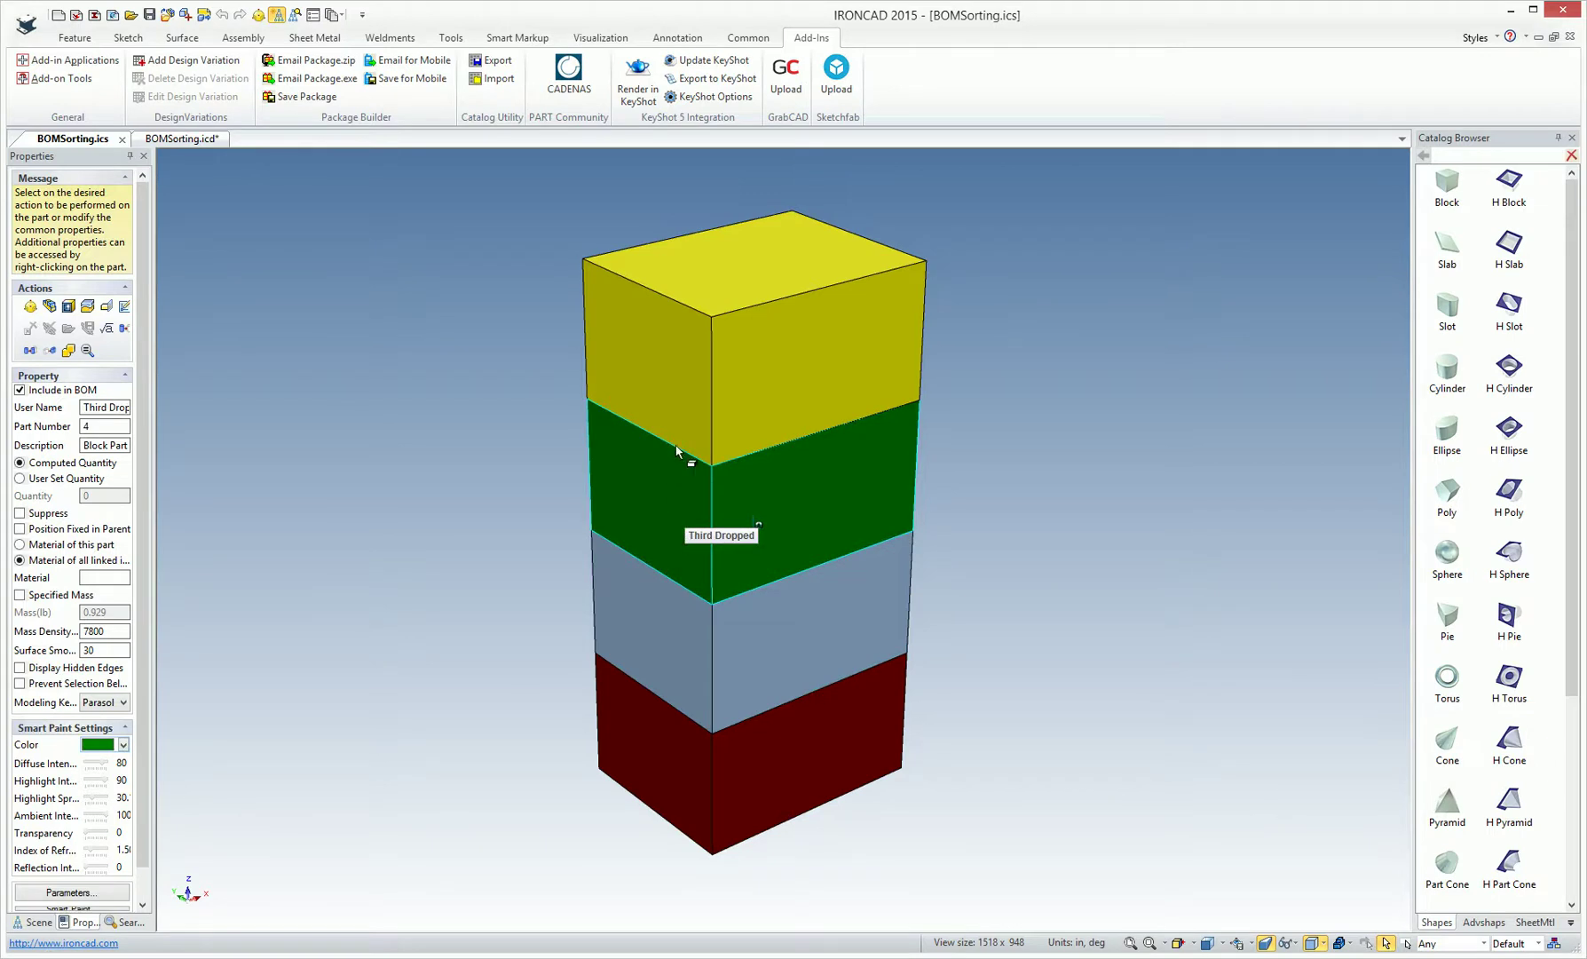
pyautogui.click(651, 410)
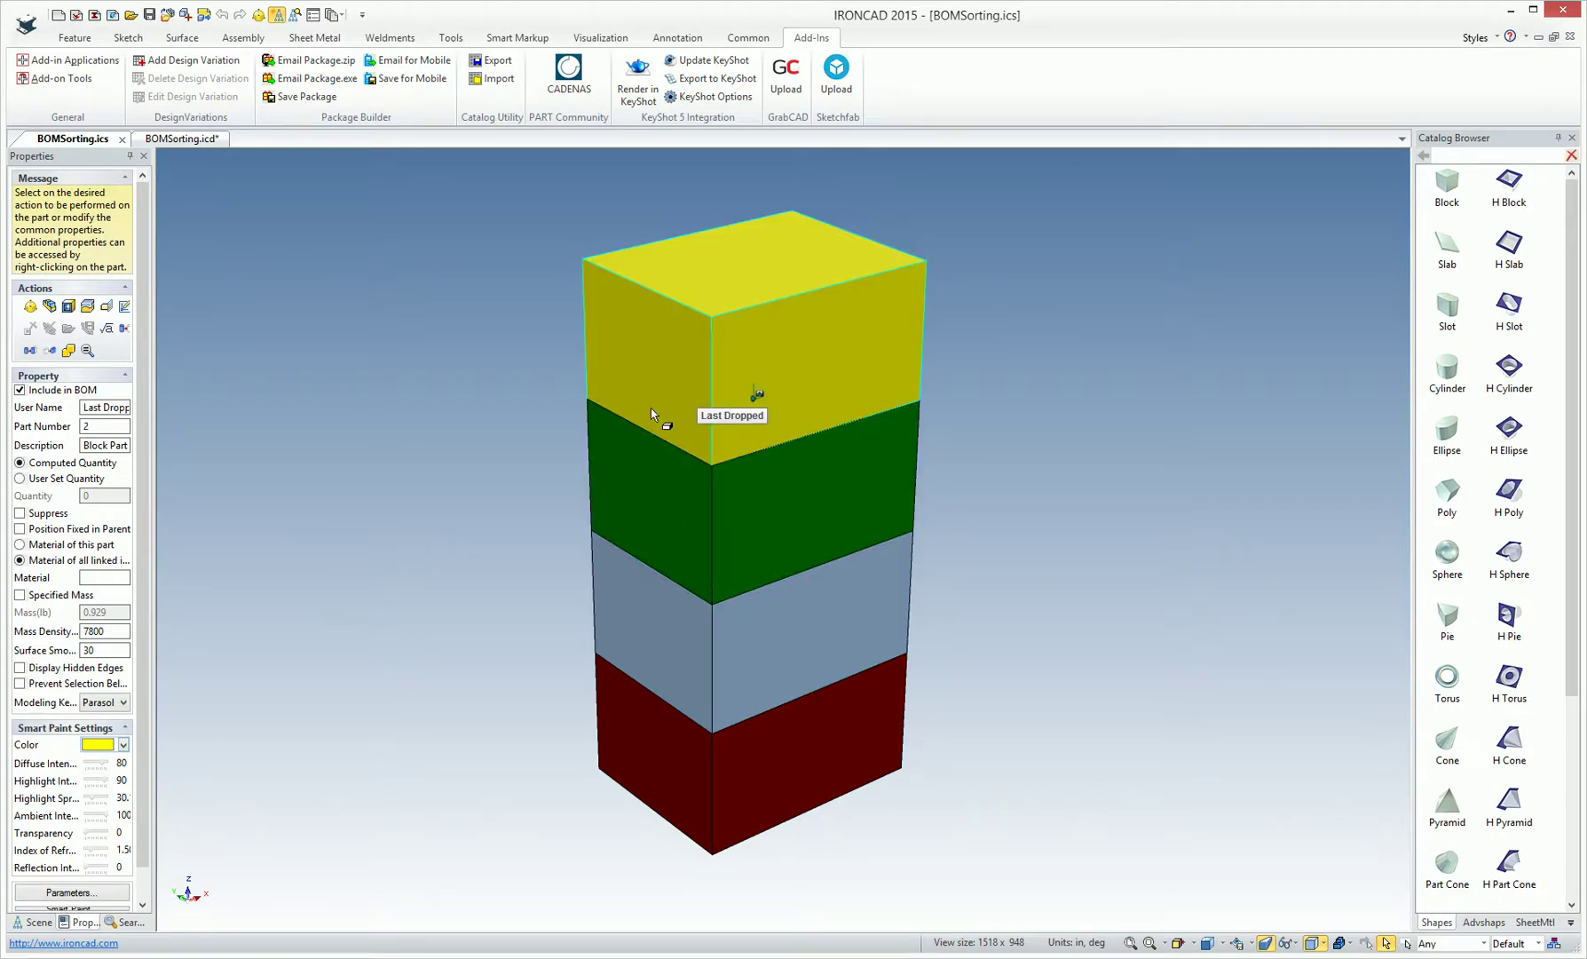
pyautogui.click(37, 922)
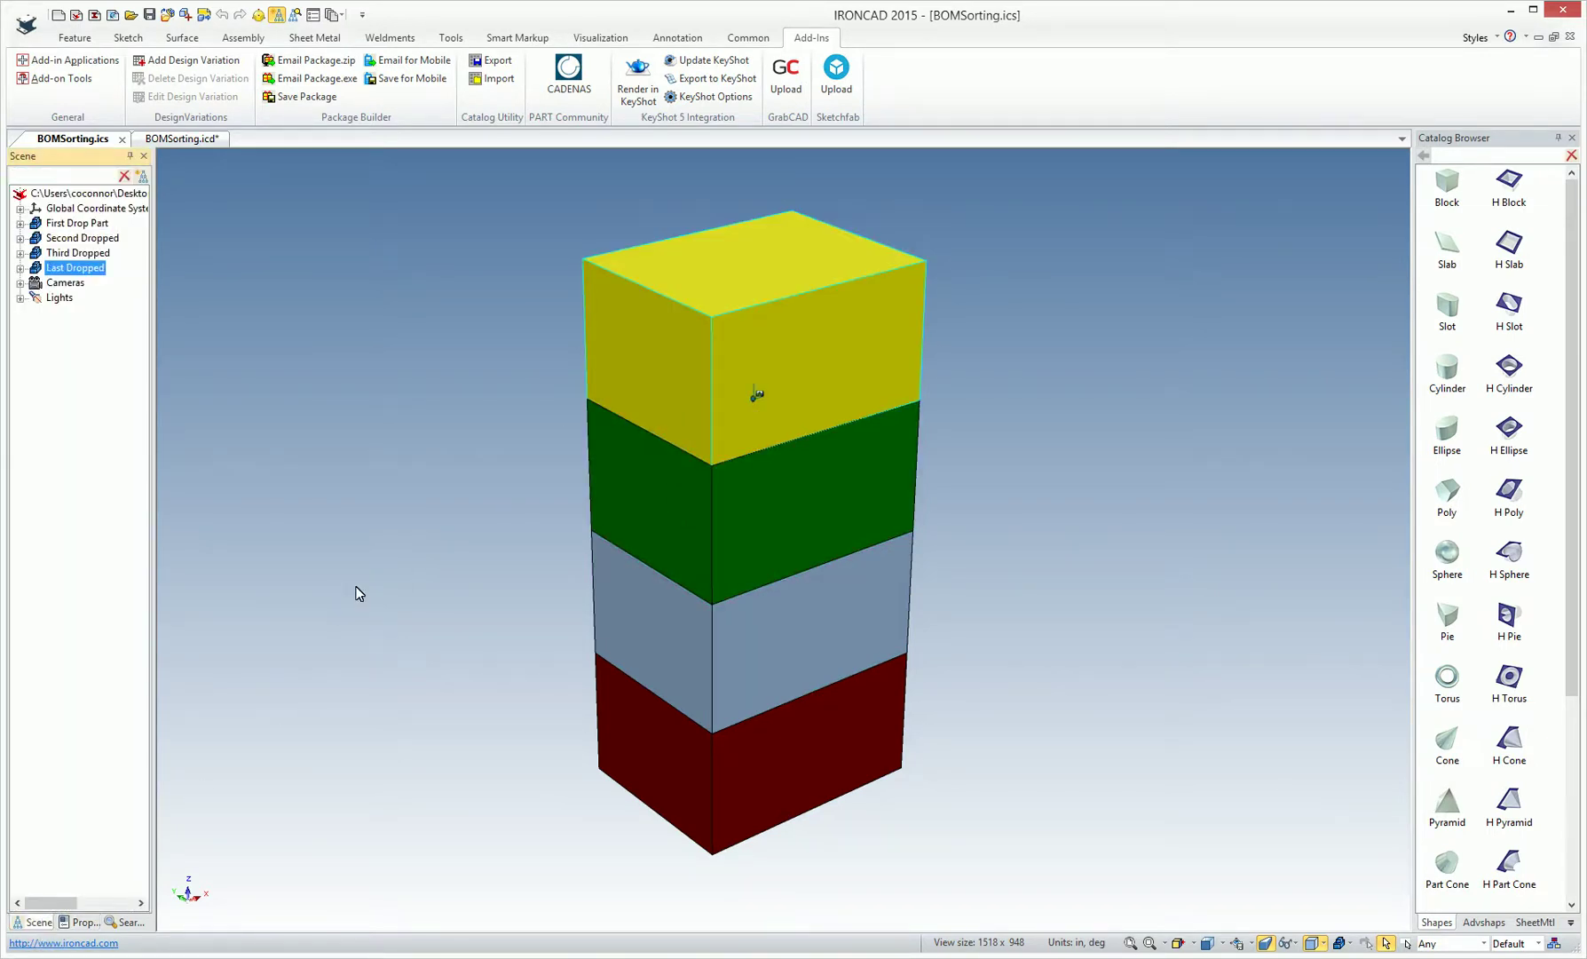
# Step: On the BOMSorting drawing, place a default bill of materials, then delete it
pyautogui.click(183, 138)
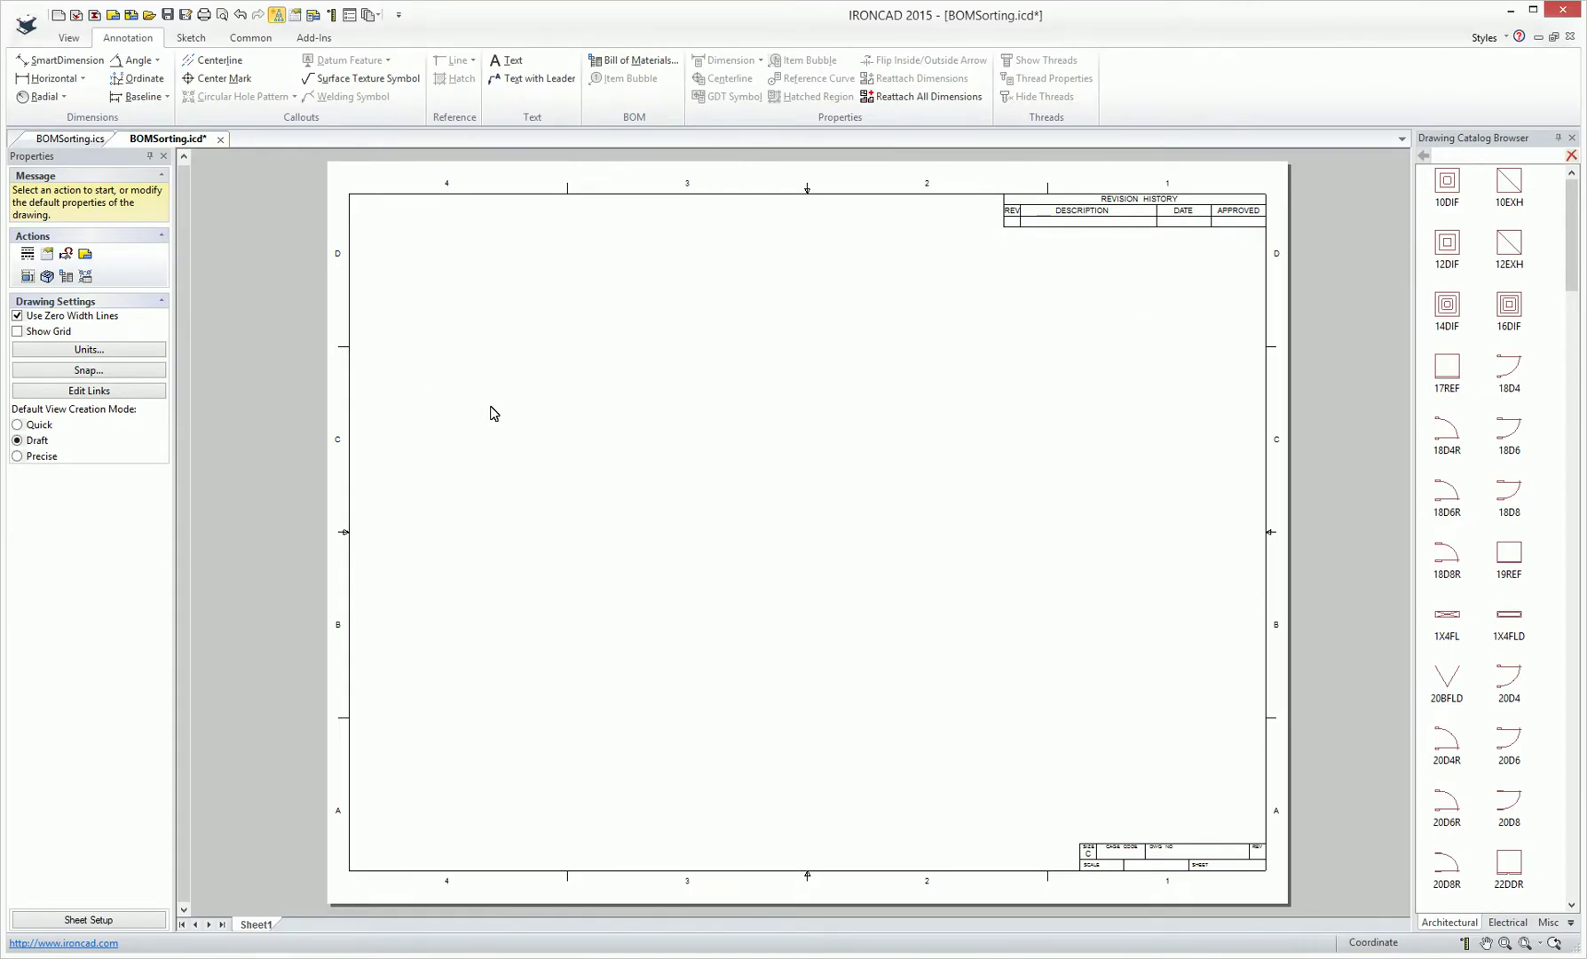
pyautogui.click(615, 66)
pyautogui.click(862, 615)
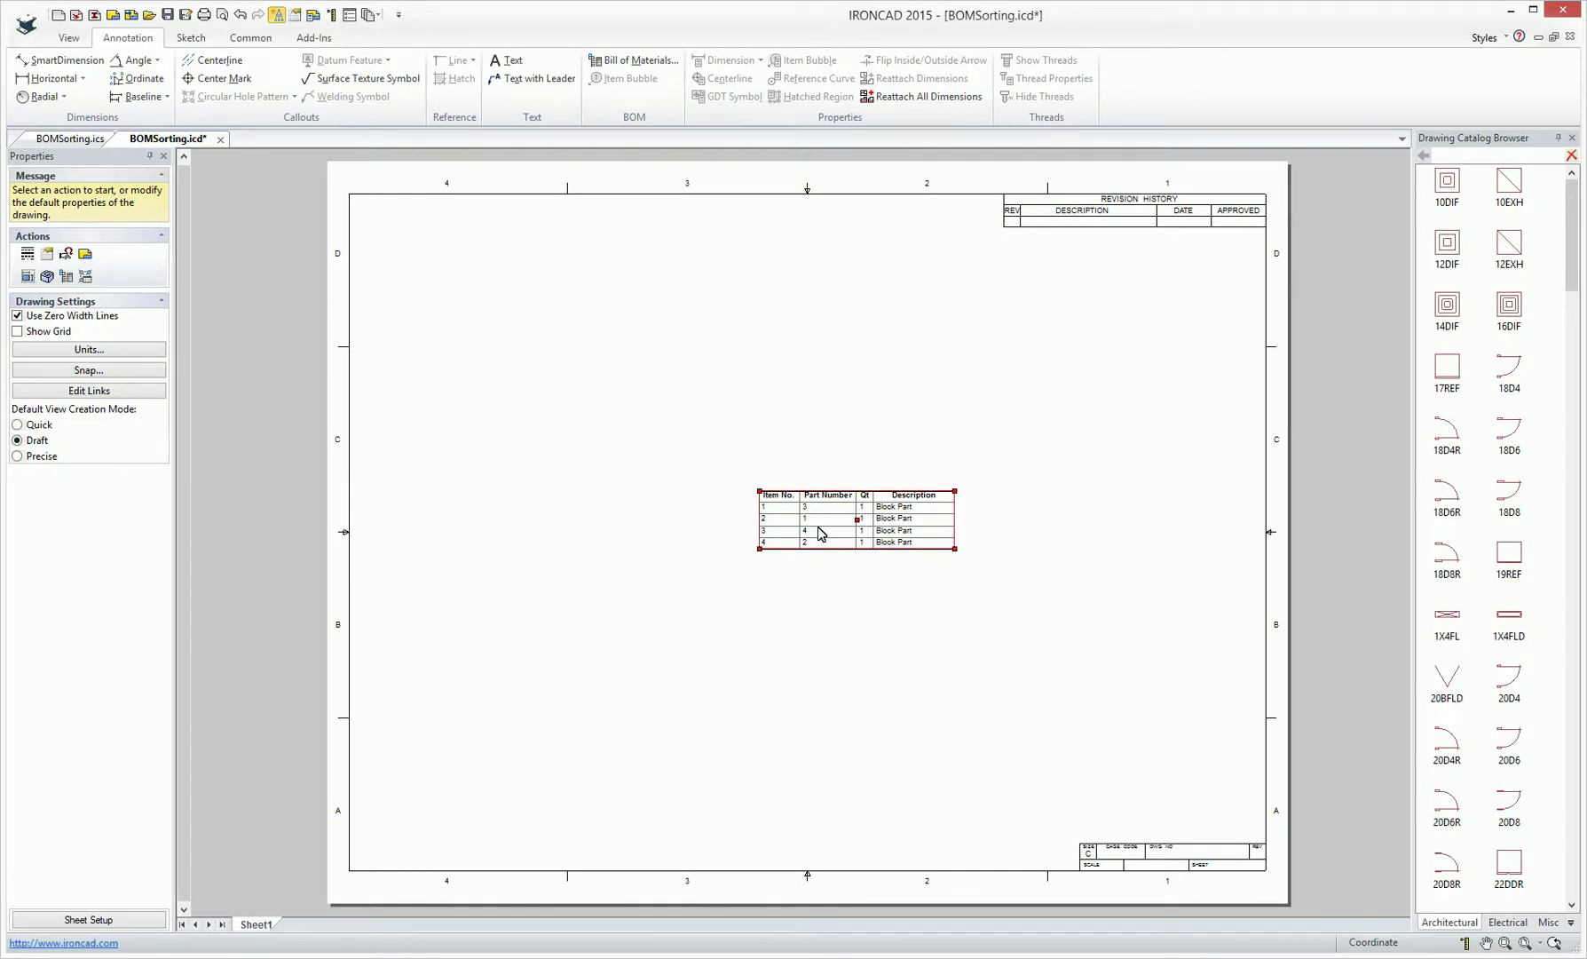
pyautogui.press('Delete')
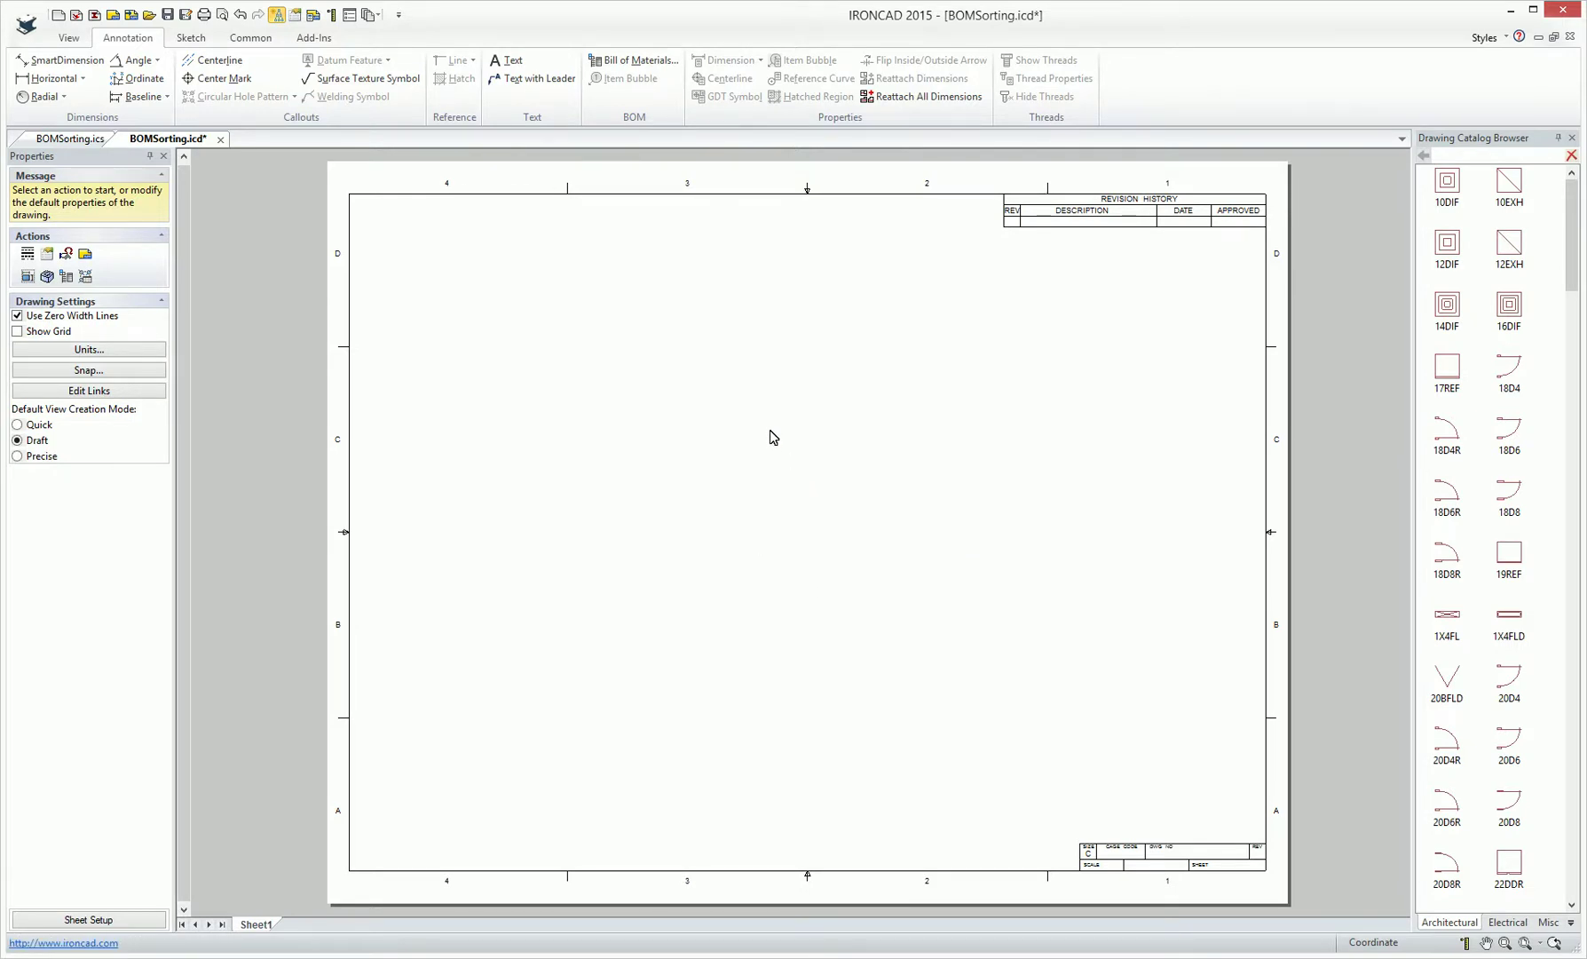
# Step: Place a BOM template table on the drawing sheet
pyautogui.click(629, 63)
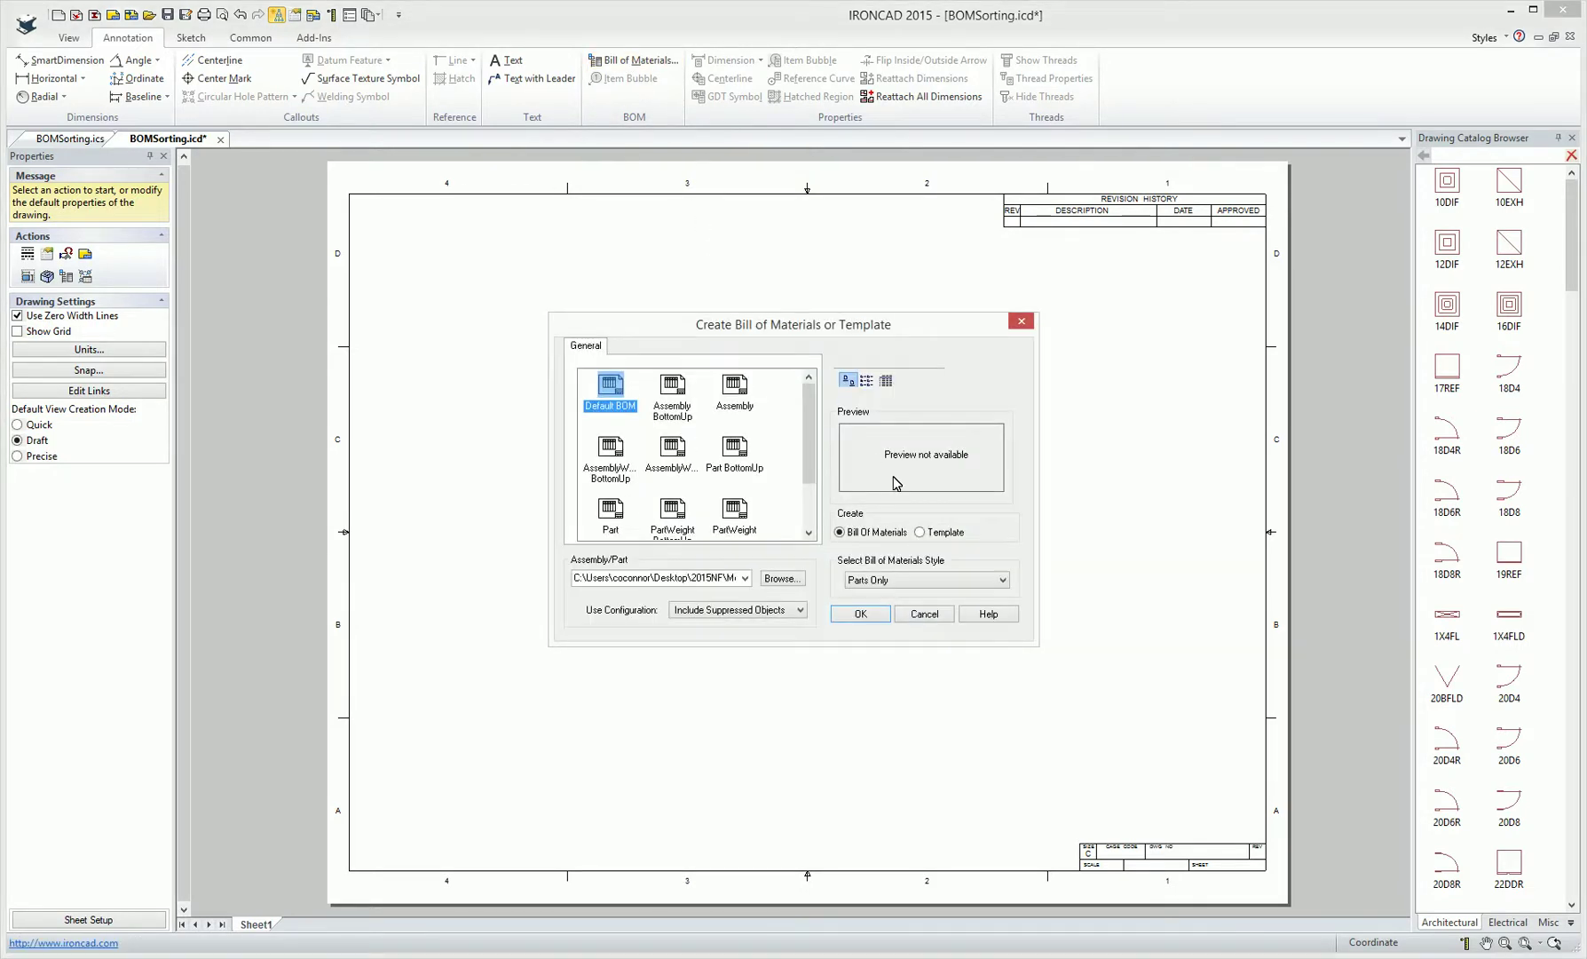
pyautogui.click(924, 533)
pyautogui.click(858, 615)
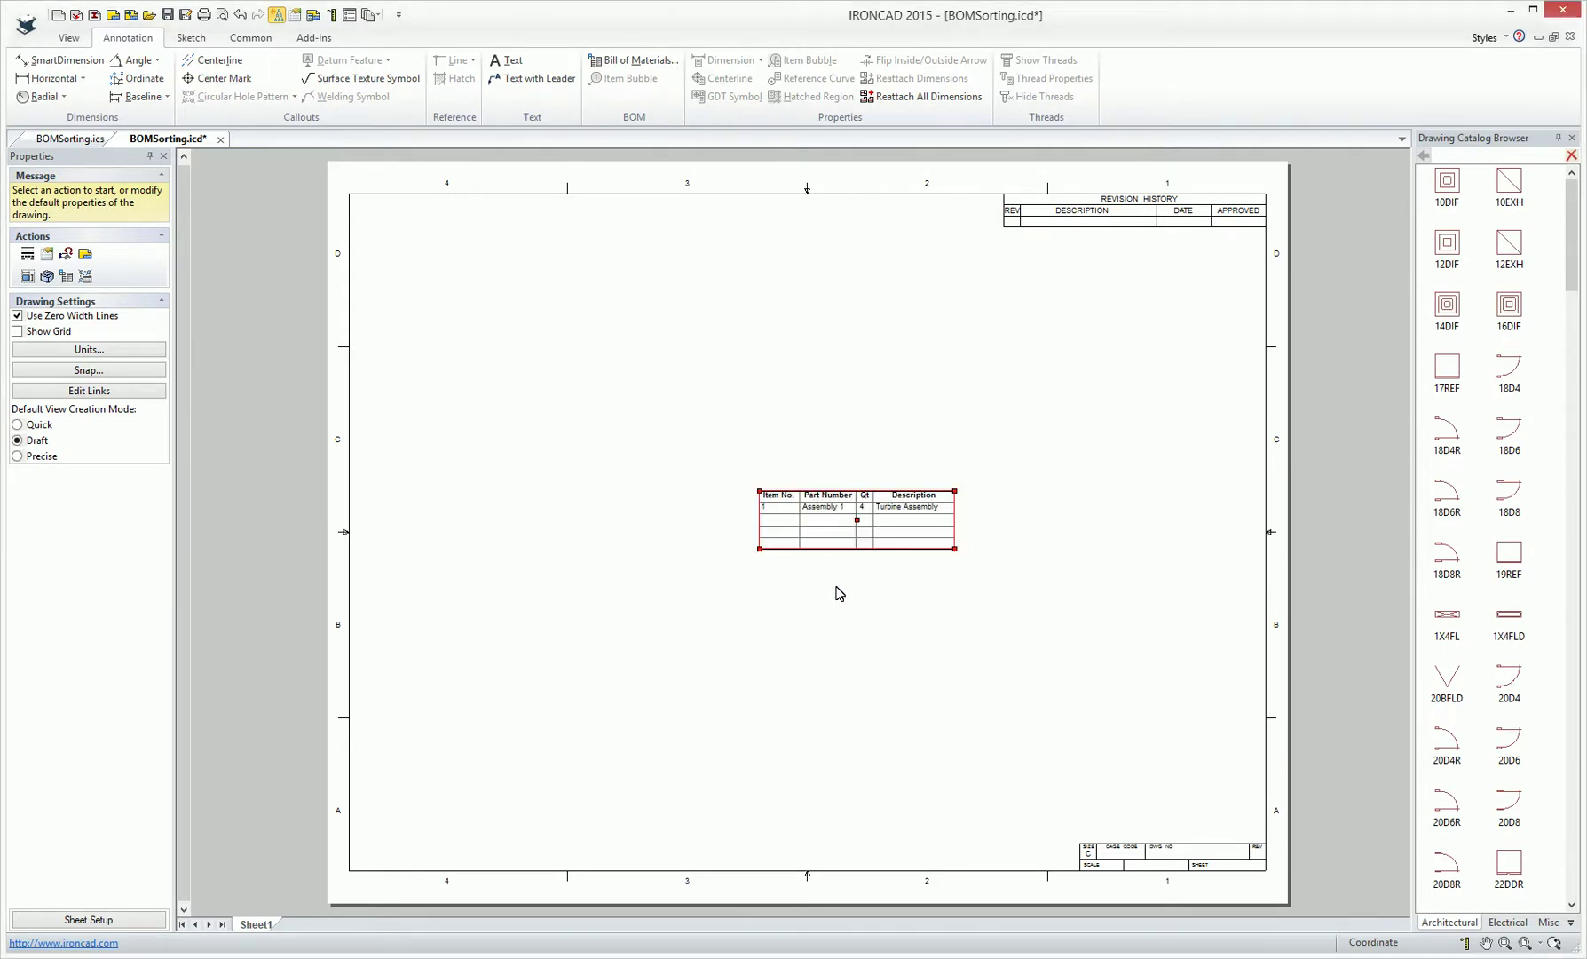
# Step: Give the template table custom sort rules: Part Number, ascending
pyautogui.rightClick(828, 529)
pyautogui.click(883, 773)
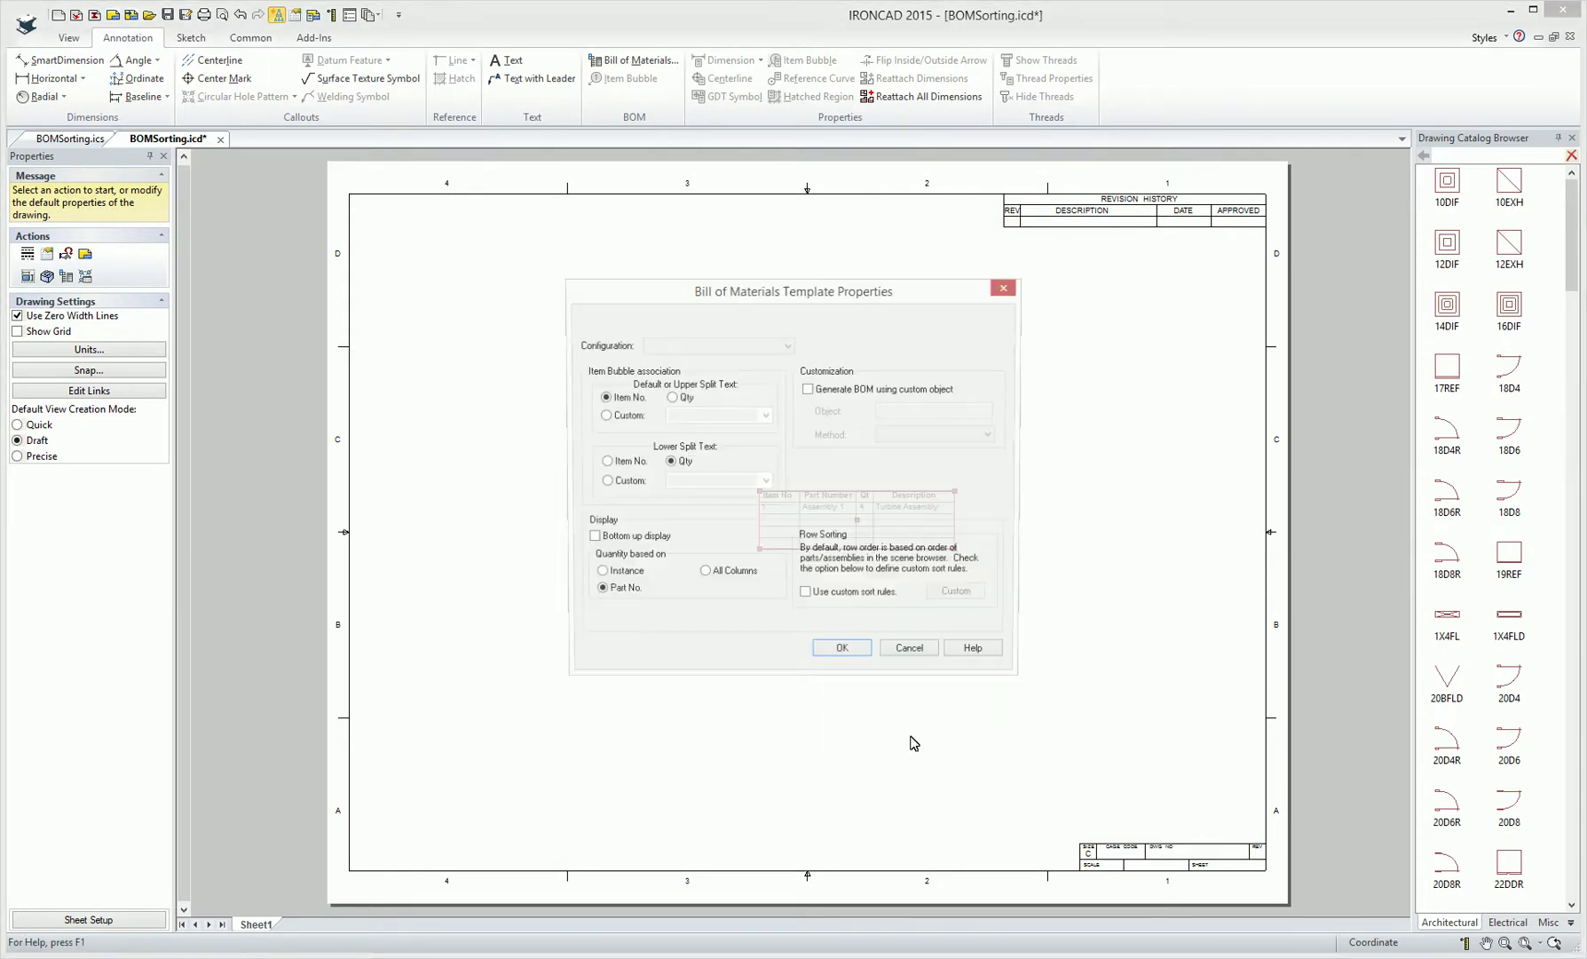
pyautogui.click(806, 595)
pyautogui.click(957, 595)
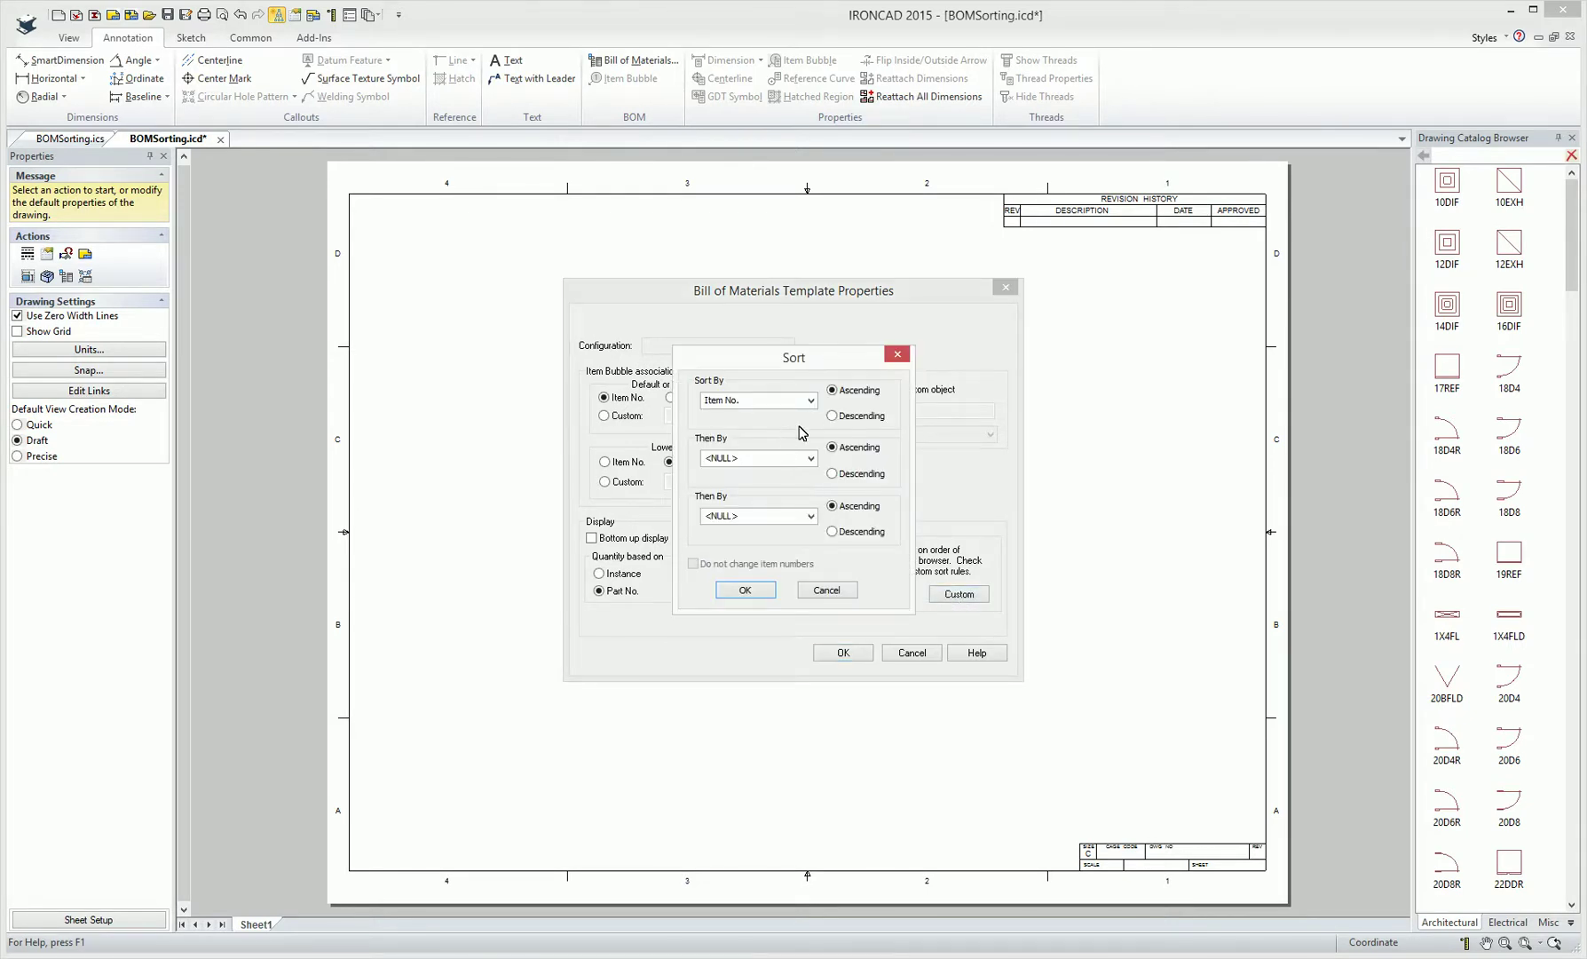
pyautogui.click(811, 401)
pyautogui.click(785, 433)
pyautogui.click(748, 592)
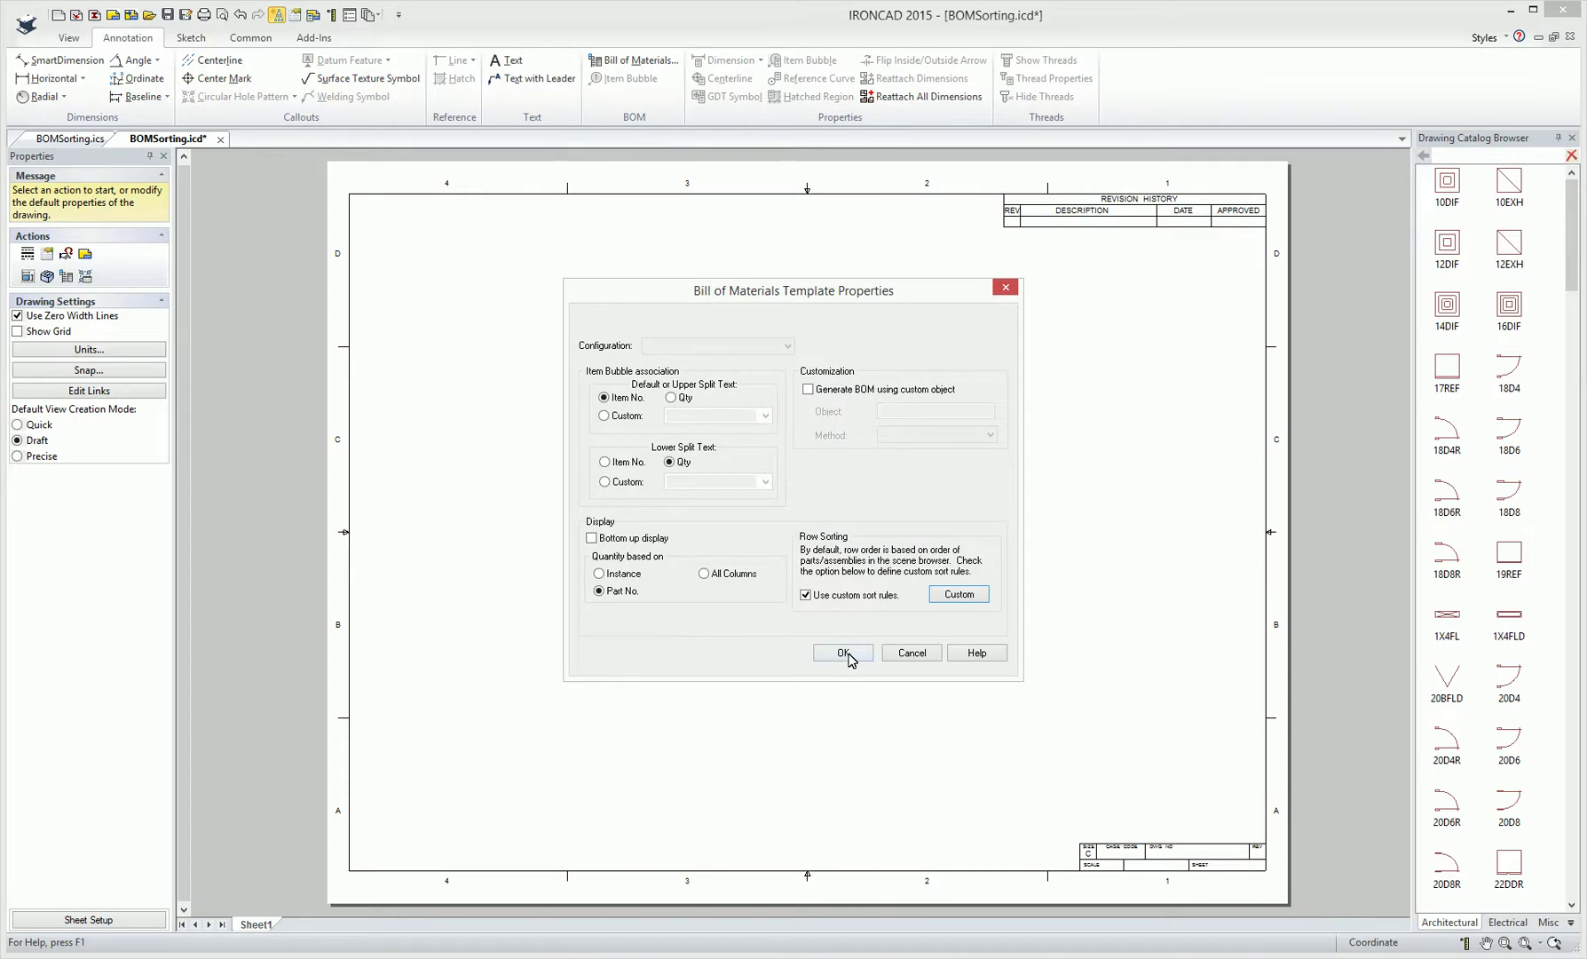
pyautogui.click(847, 655)
# Step: Save the sorted table as BOM template 'Sorted' in the user's own folder
pyautogui.rightClick(818, 520)
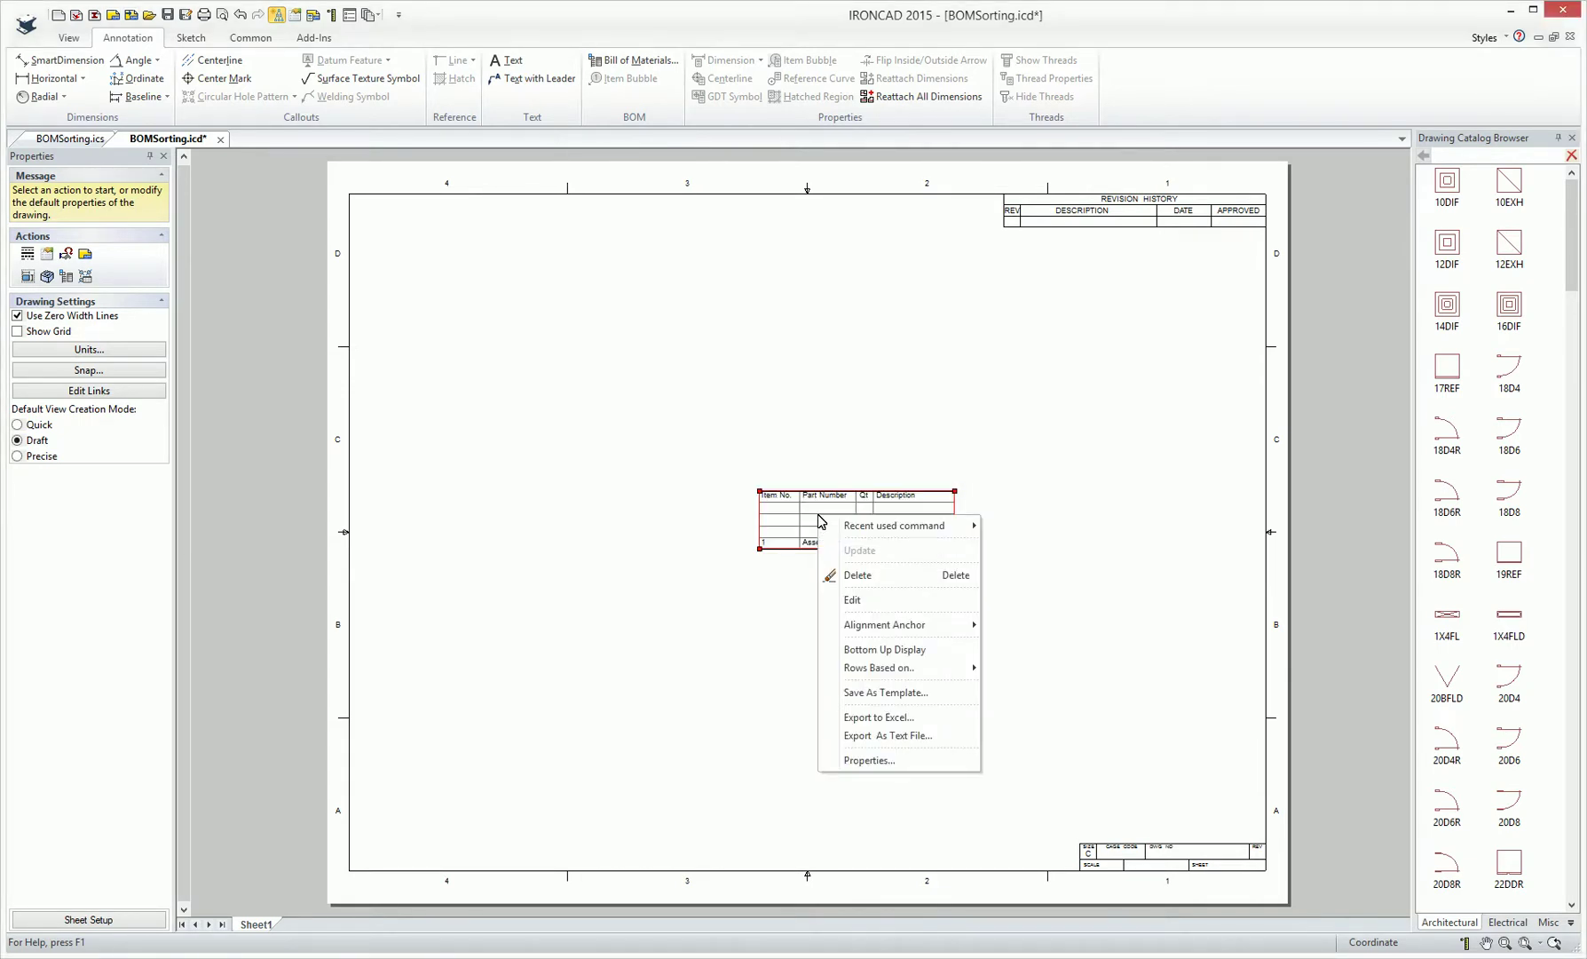
pyautogui.click(875, 692)
pyautogui.write('Sorted')
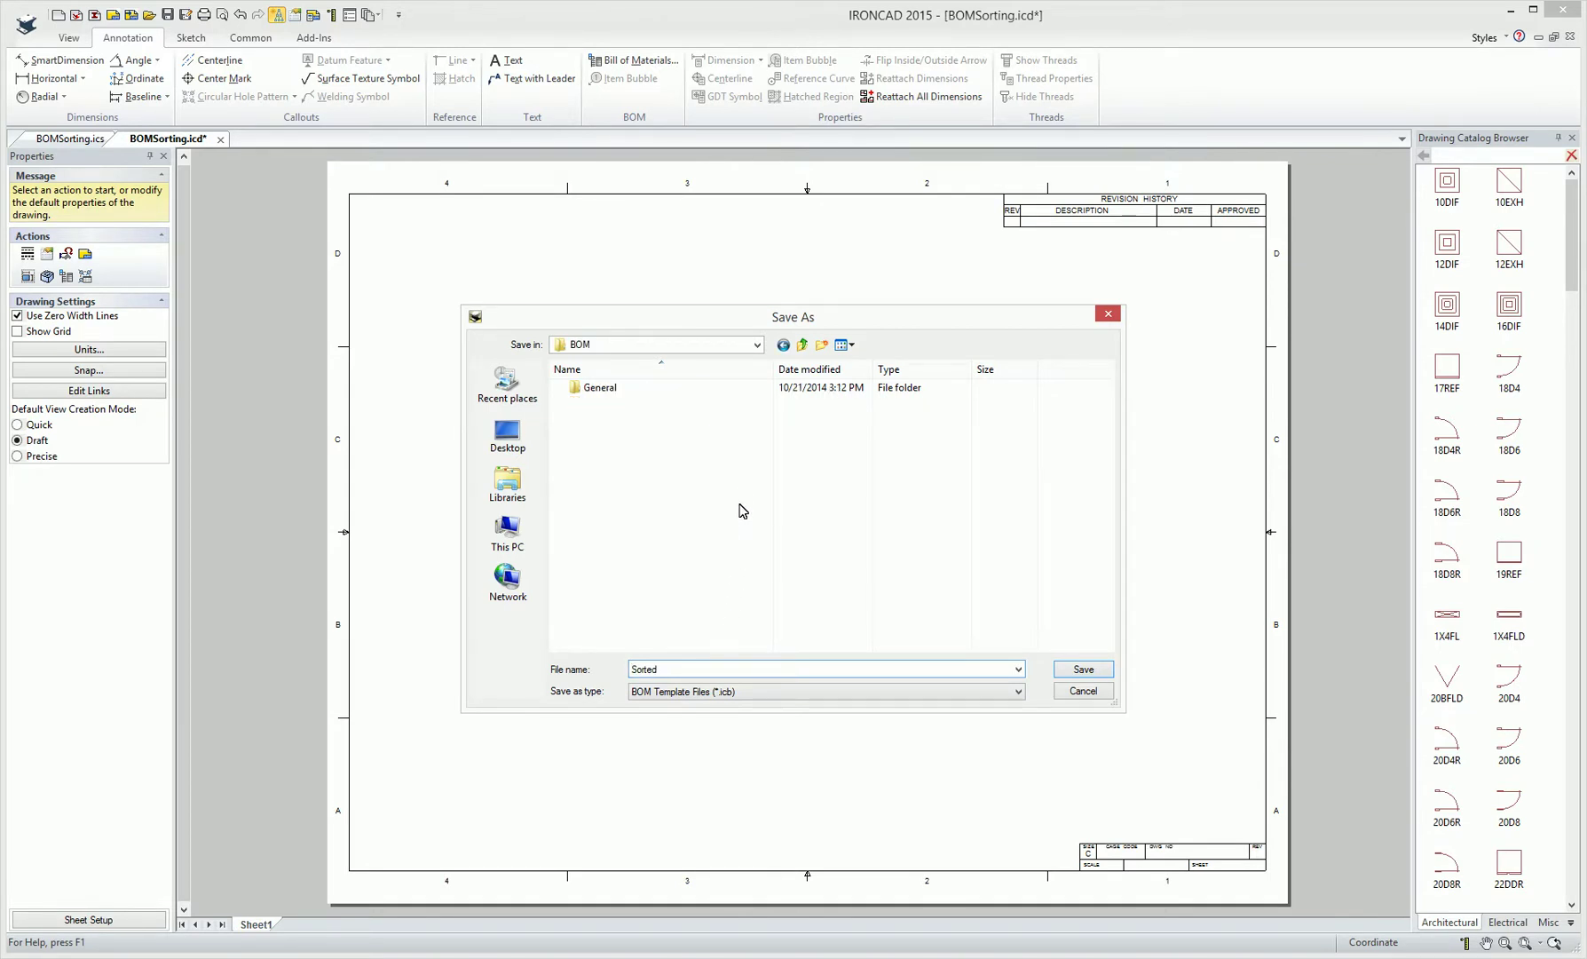
pyautogui.click(756, 345)
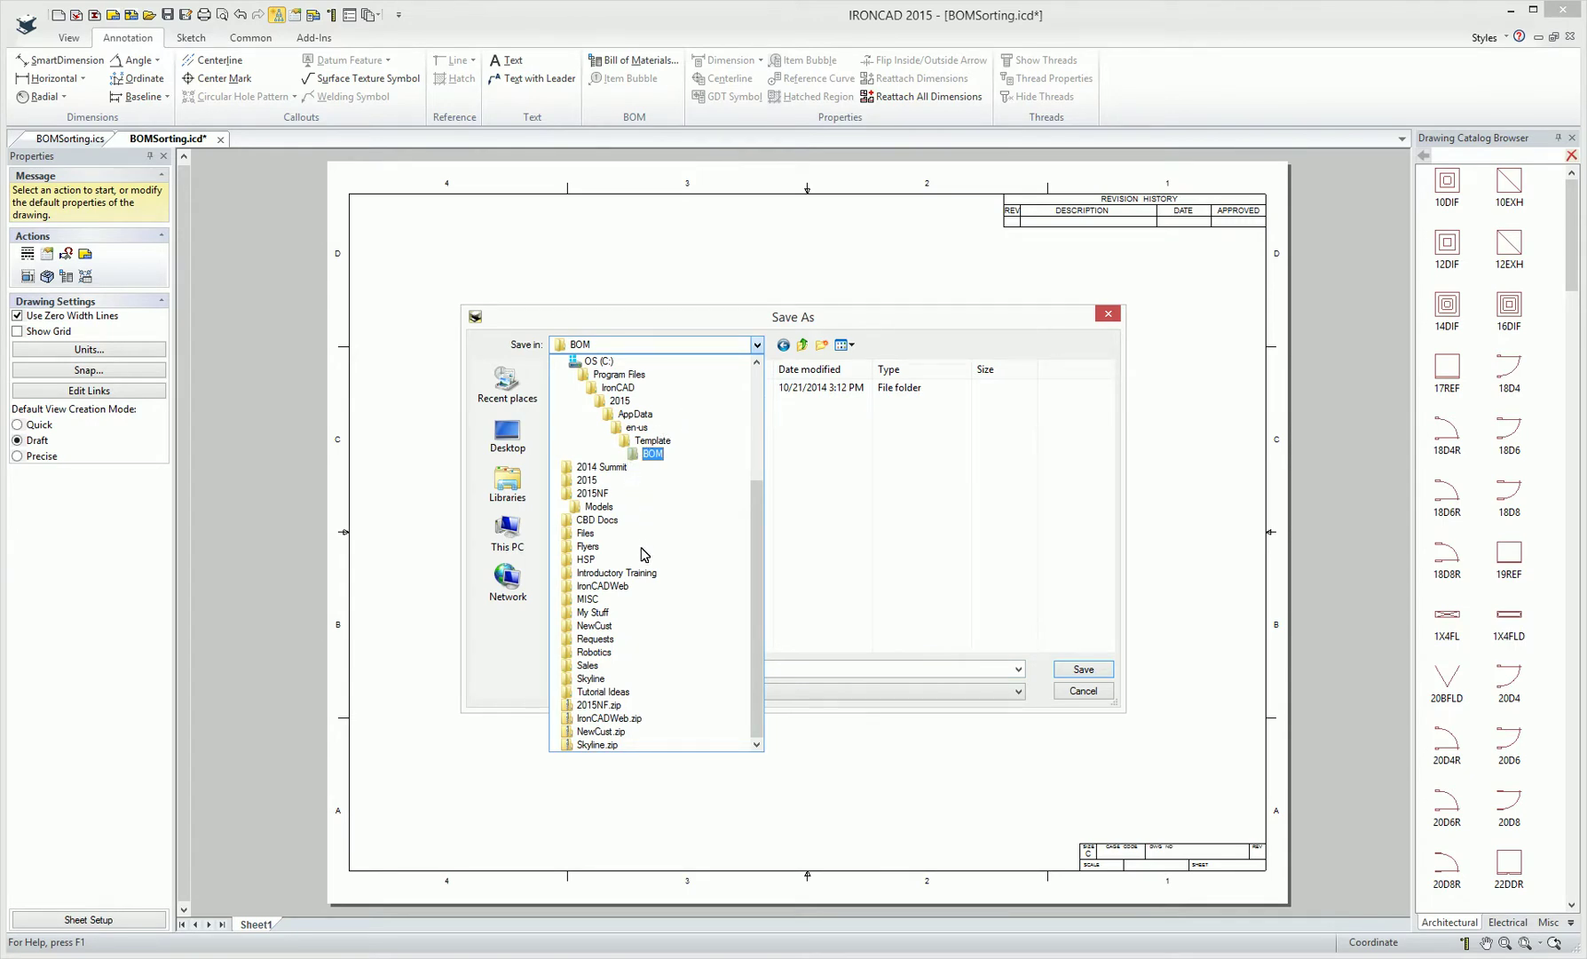
pyautogui.press('Escape')
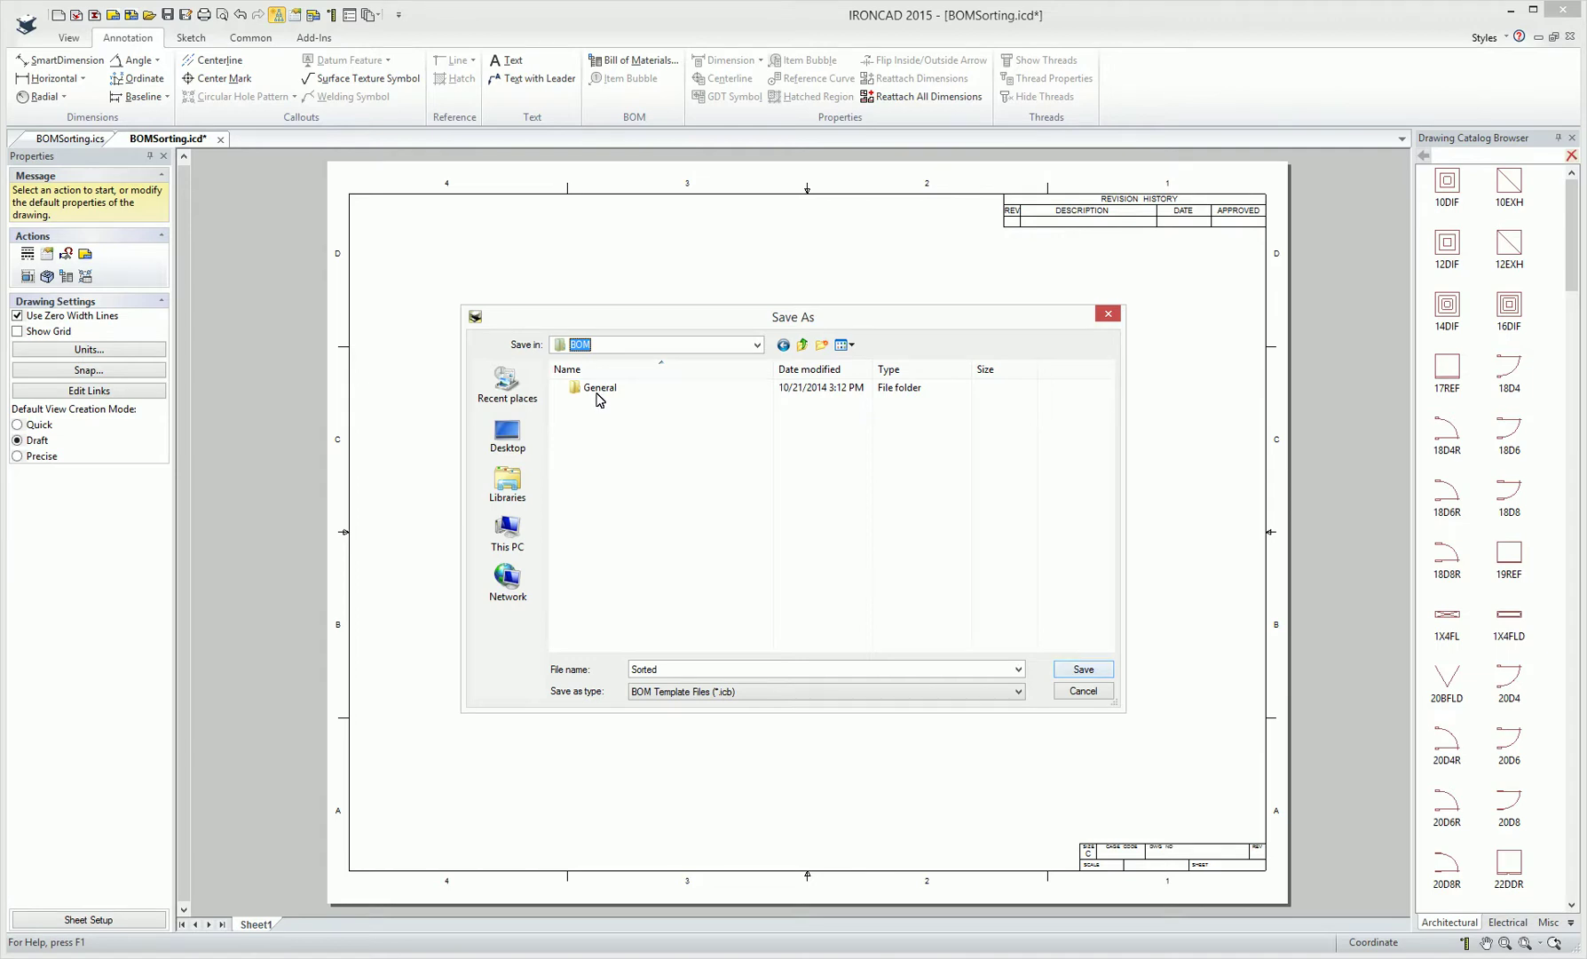
pyautogui.press('Return')
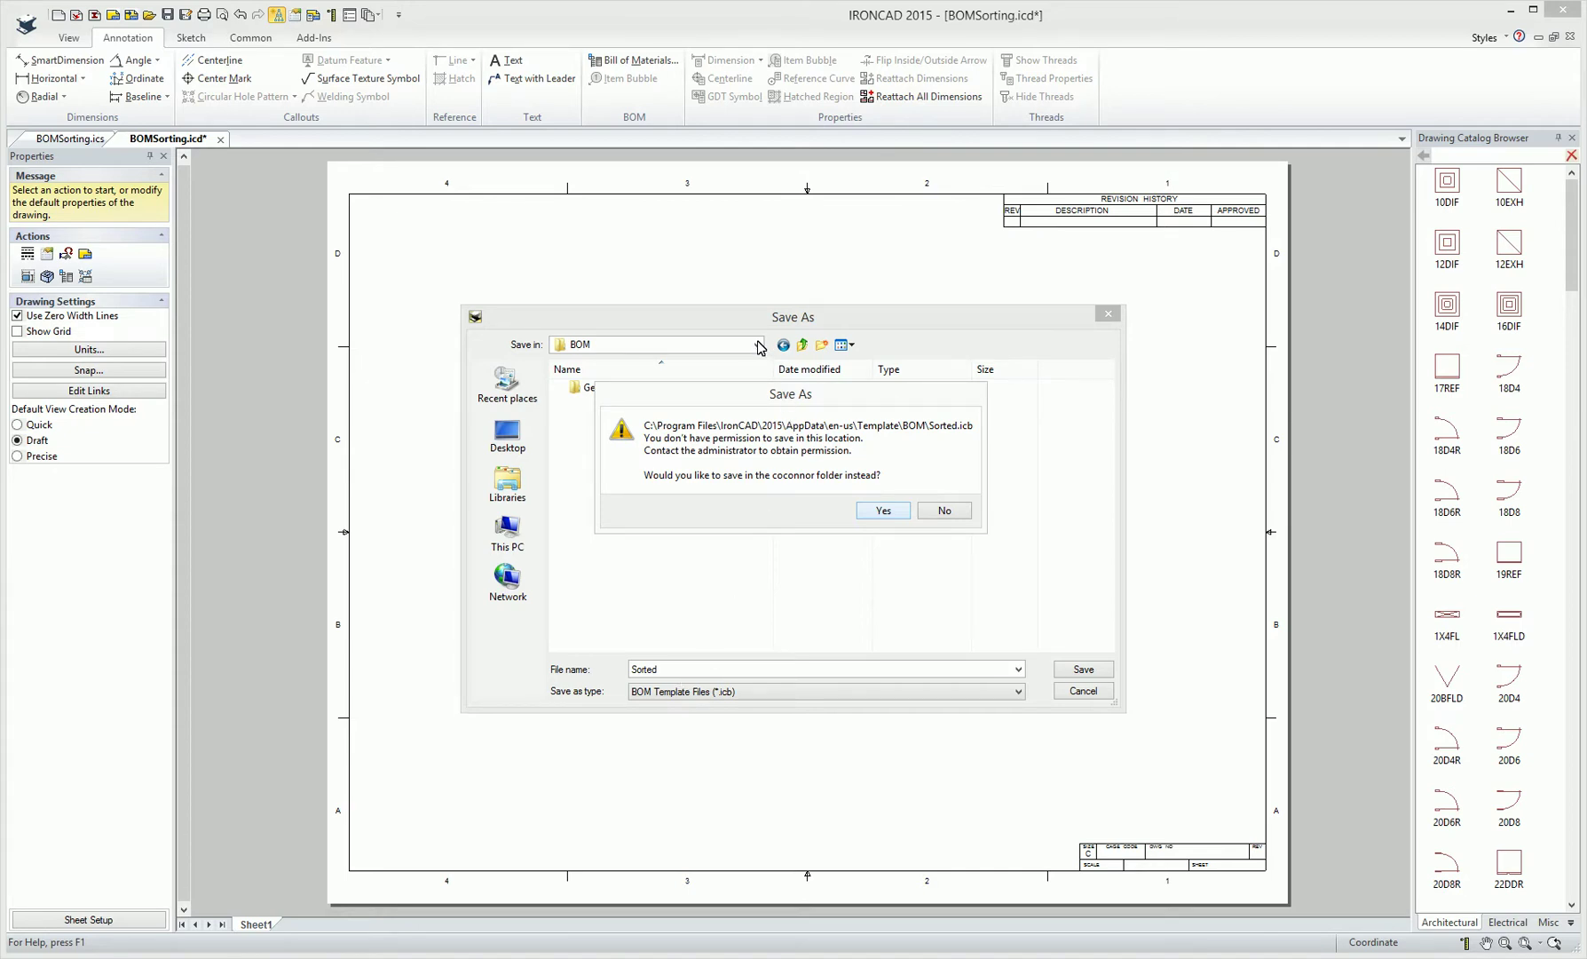
pyautogui.press('Return')
# Step: Place a bill of materials from the 'Sorted' template, listing four Block Parts by part number
pyautogui.click(831, 499)
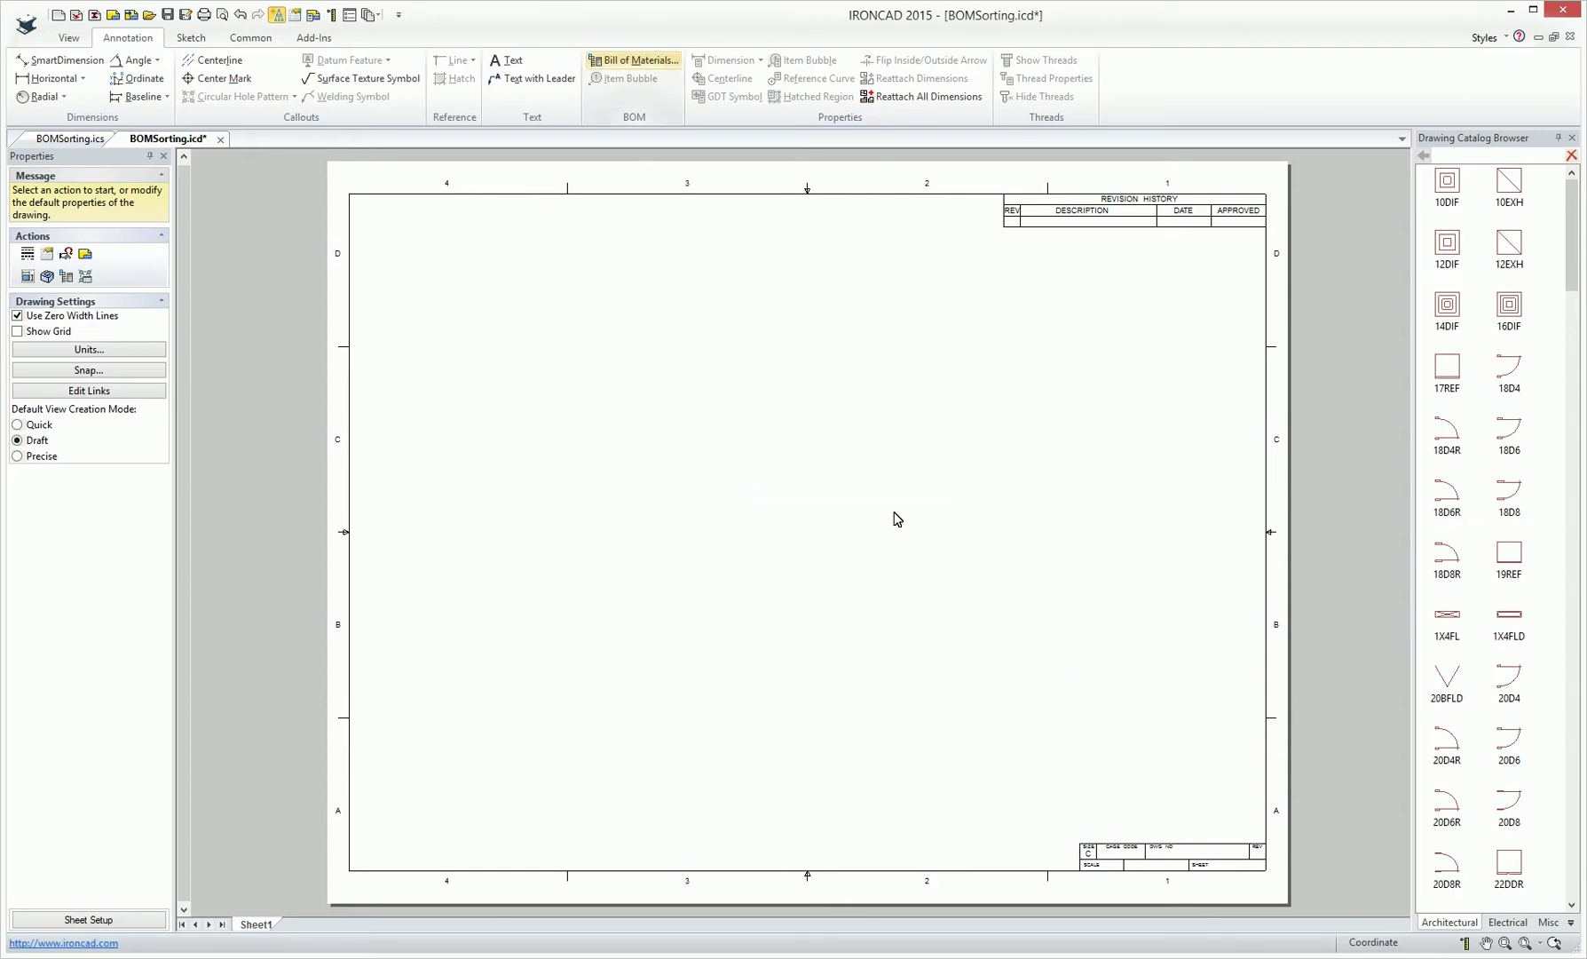
pyautogui.click(638, 60)
pyautogui.scroll(-2, 998, 617)
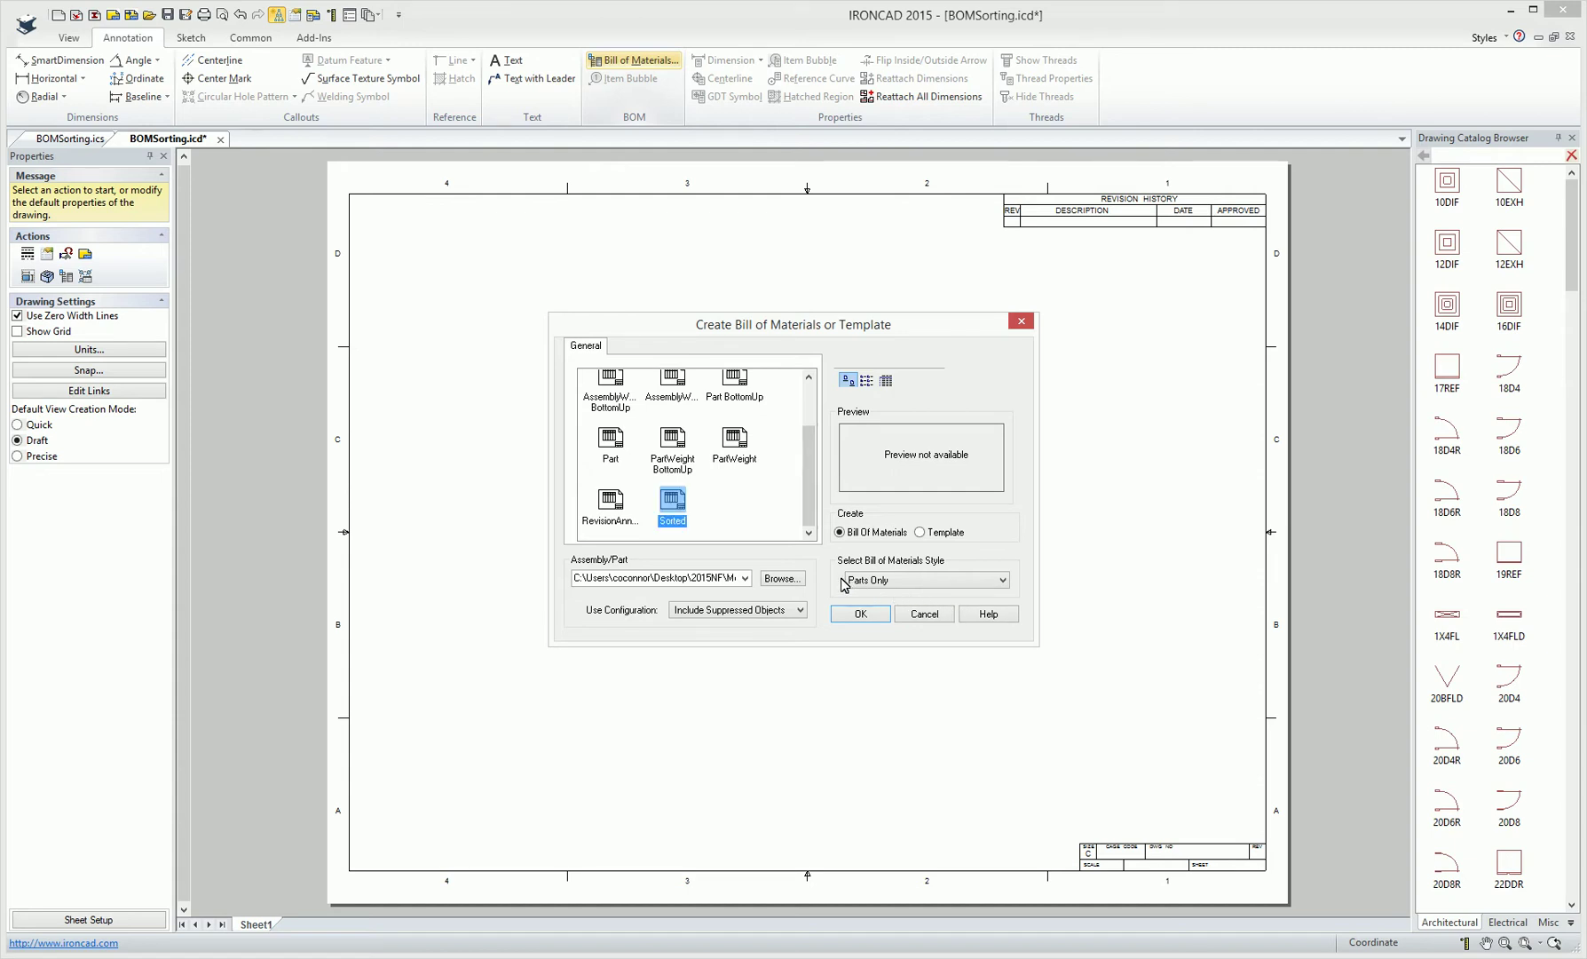
pyautogui.click(860, 613)
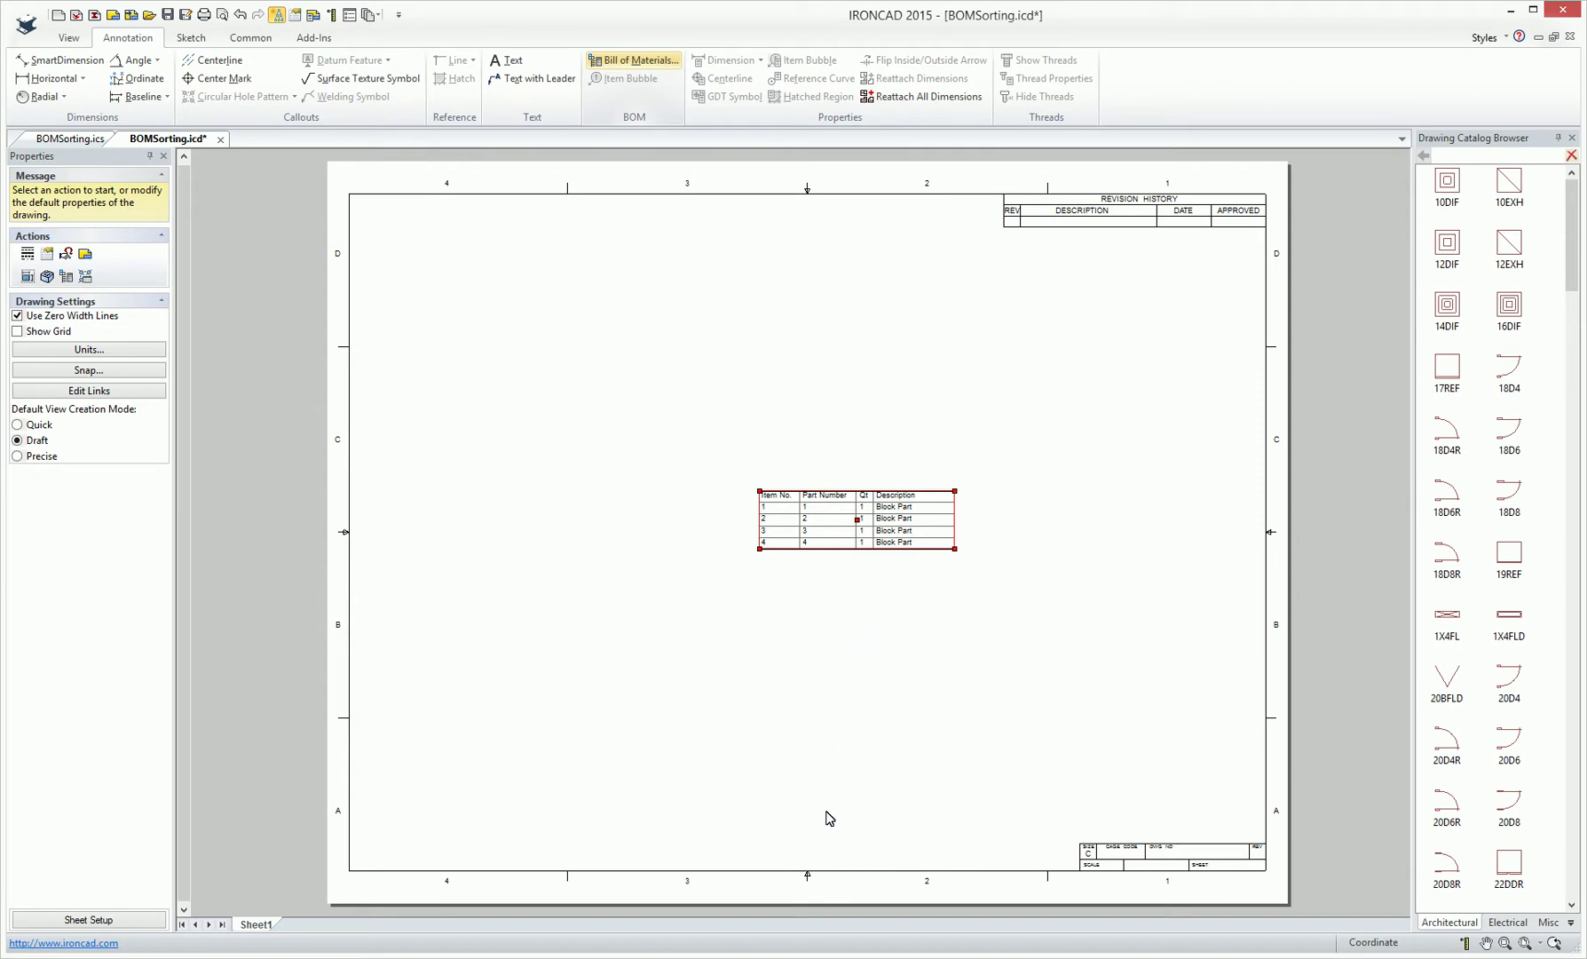
pyautogui.click(532, 544)
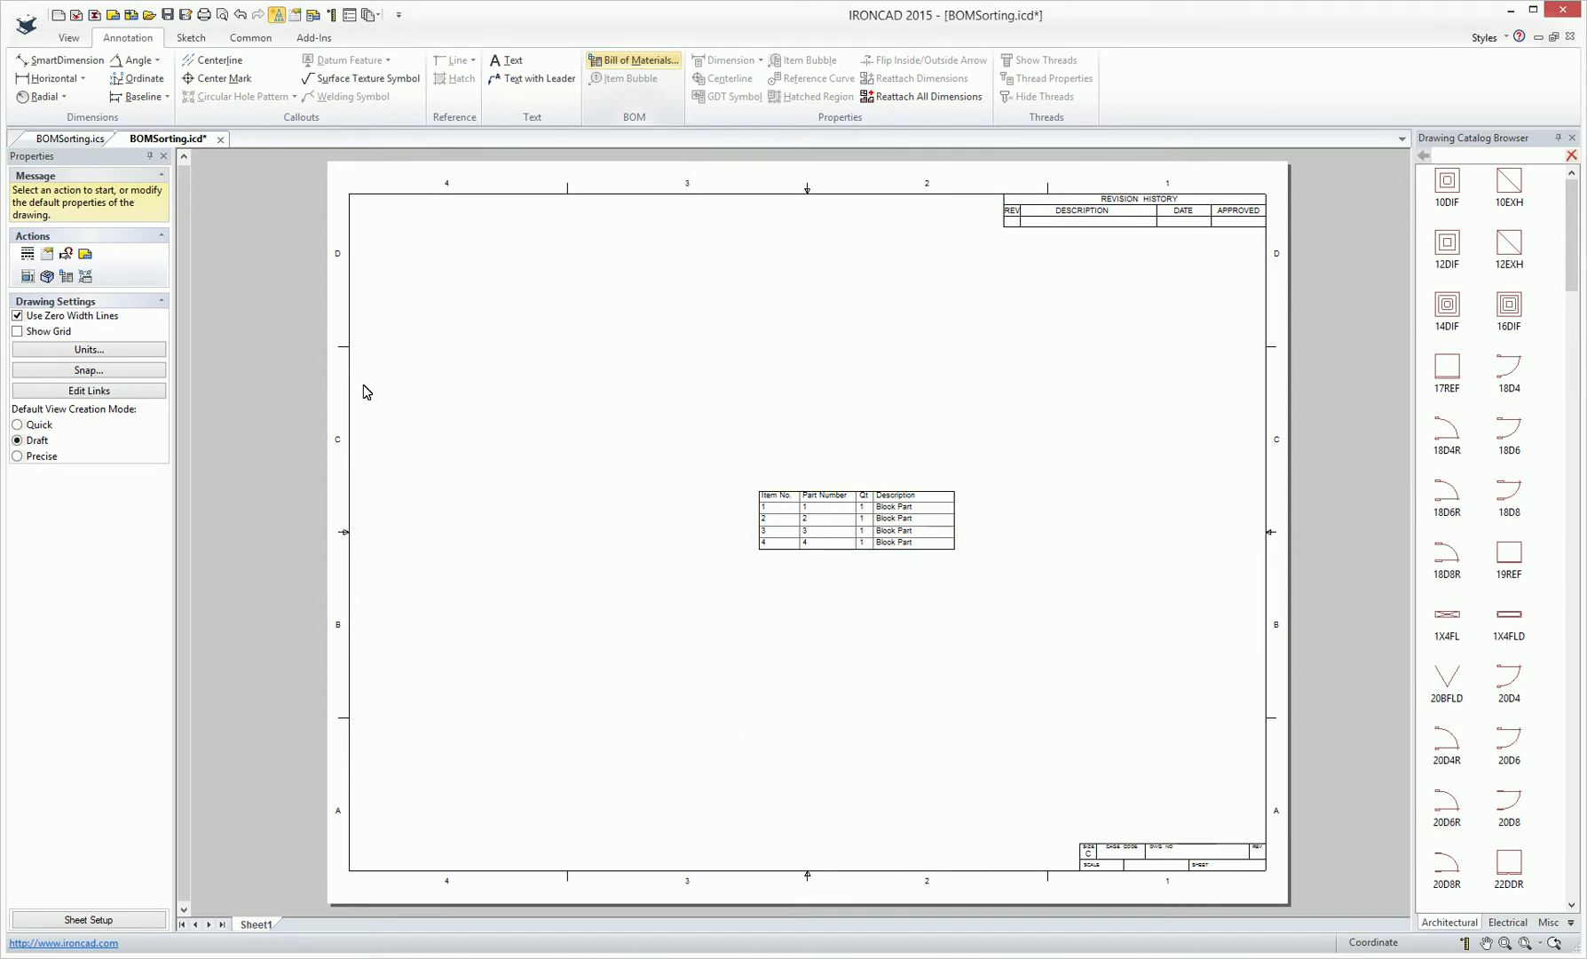